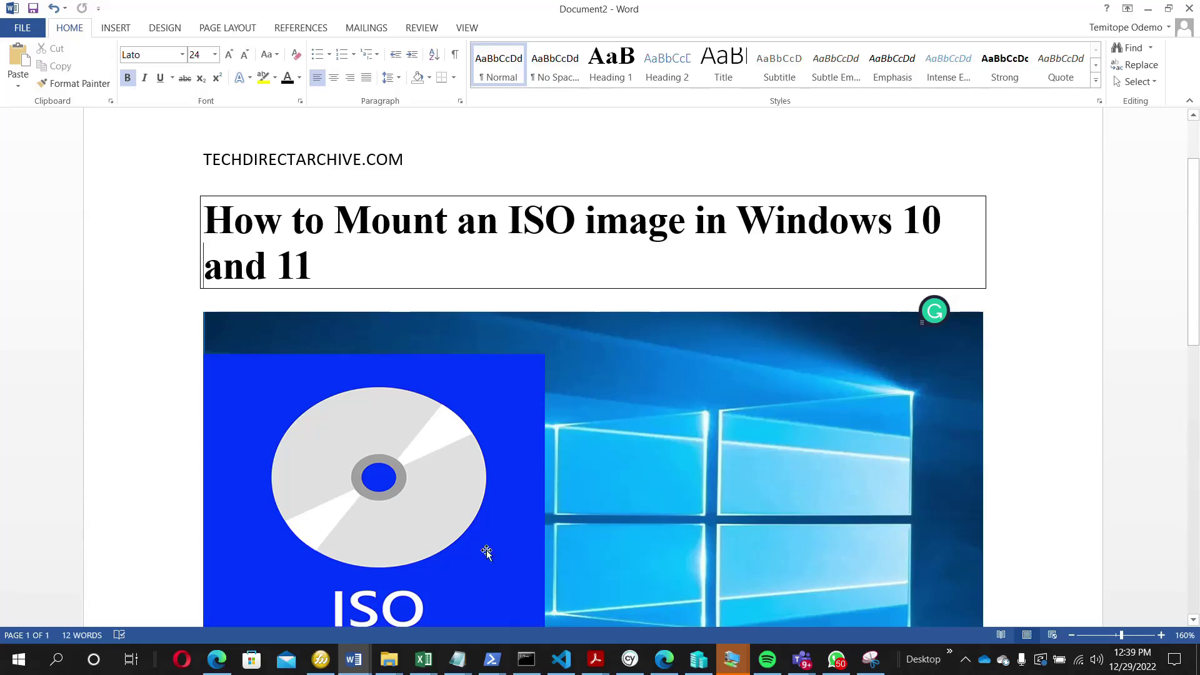
Switch to the File Explorer window showing the 'iso' search results in Downloads with WINSERVER.iso.
{"action": "left_click", "coordinate": [397, 669]}
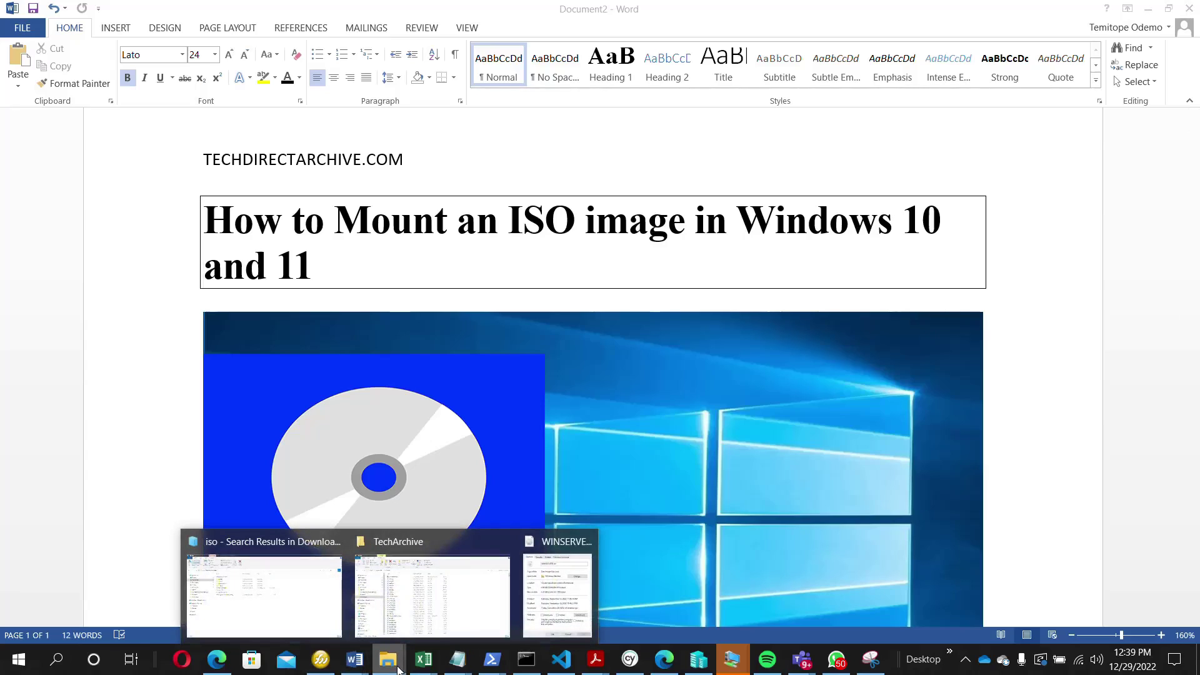
{"action": "left_click", "coordinate": [302, 592]}
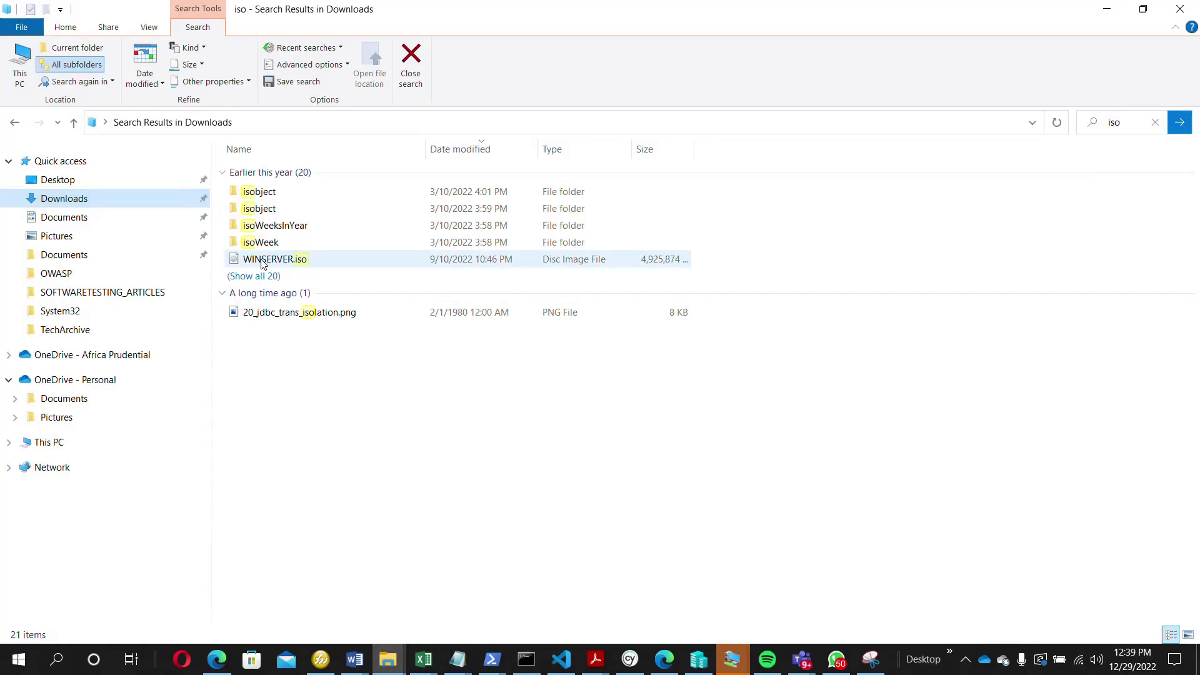
{"action": "mouse_move", "coordinate": [261, 263]}
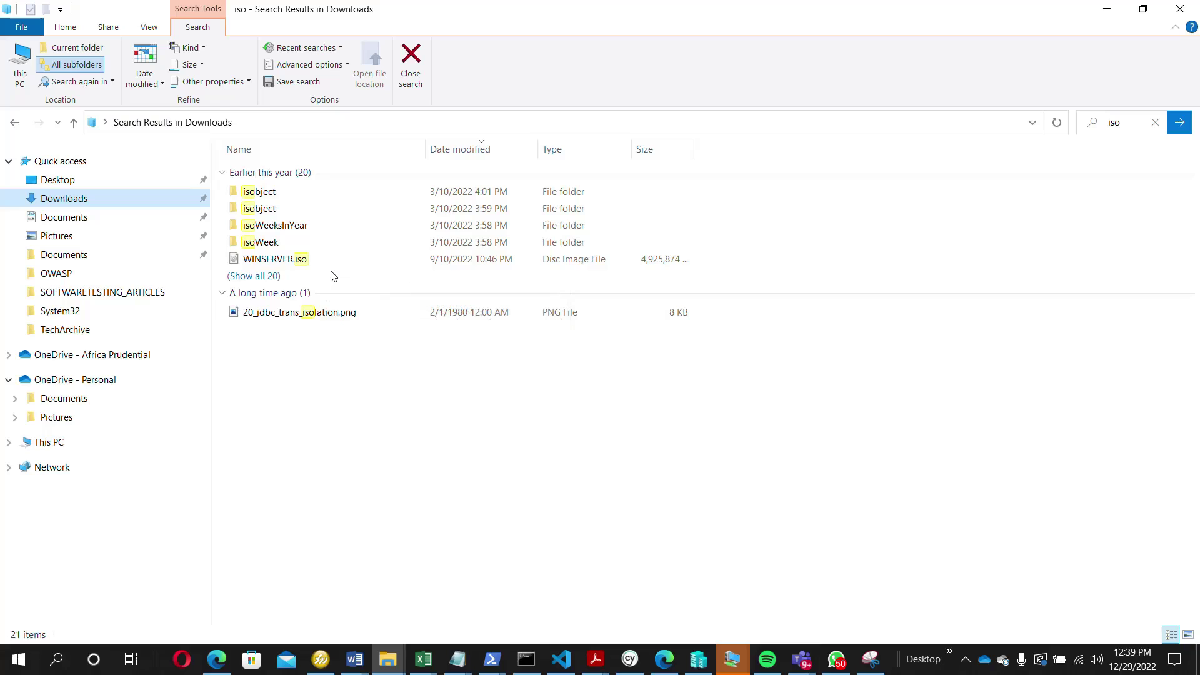
{"action": "mouse_move", "coordinate": [331, 270]}
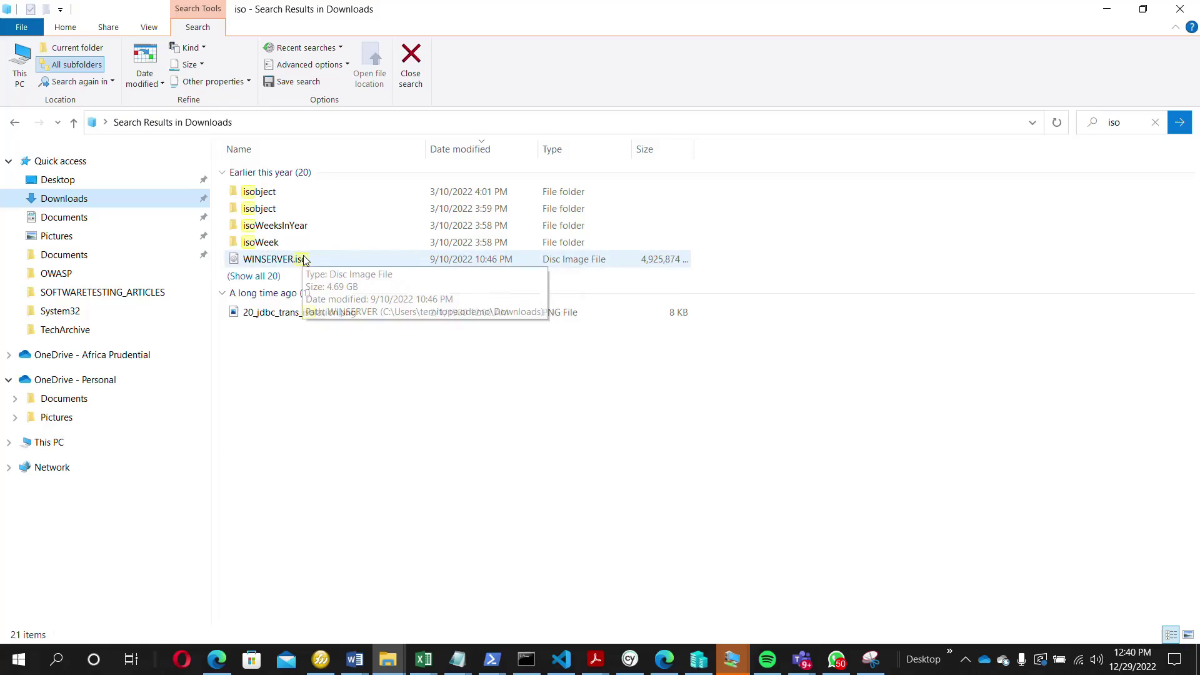
Mount WINSERVER.iso from the Disc Image Tools tab and accept the security warning to open DVD Drive (D:).
{"action": "left_click", "coordinate": [305, 260]}
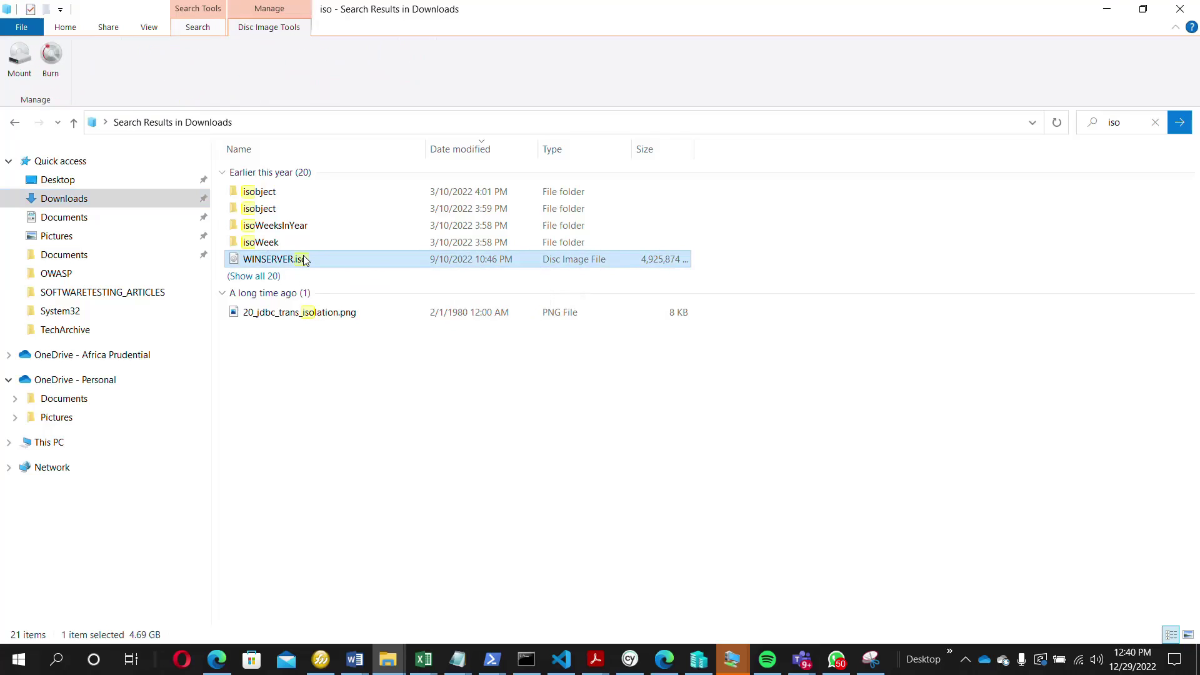
{"action": "left_click", "coordinate": [13, 68]}
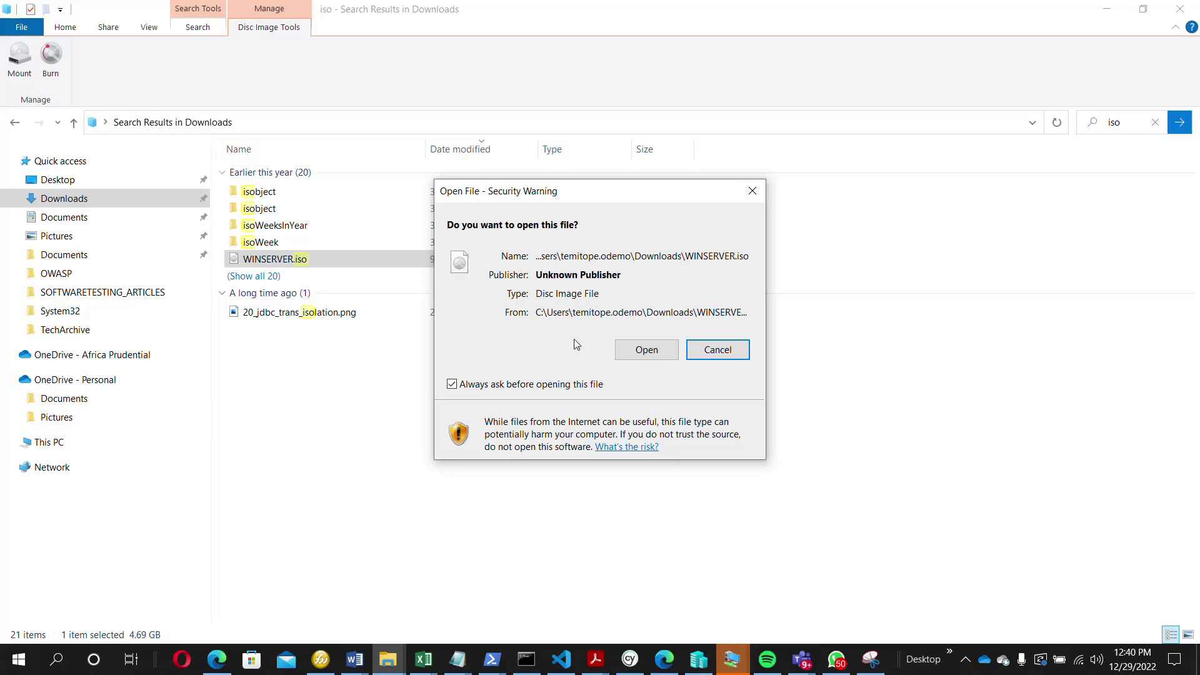
{"action": "left_click", "coordinate": [651, 358]}
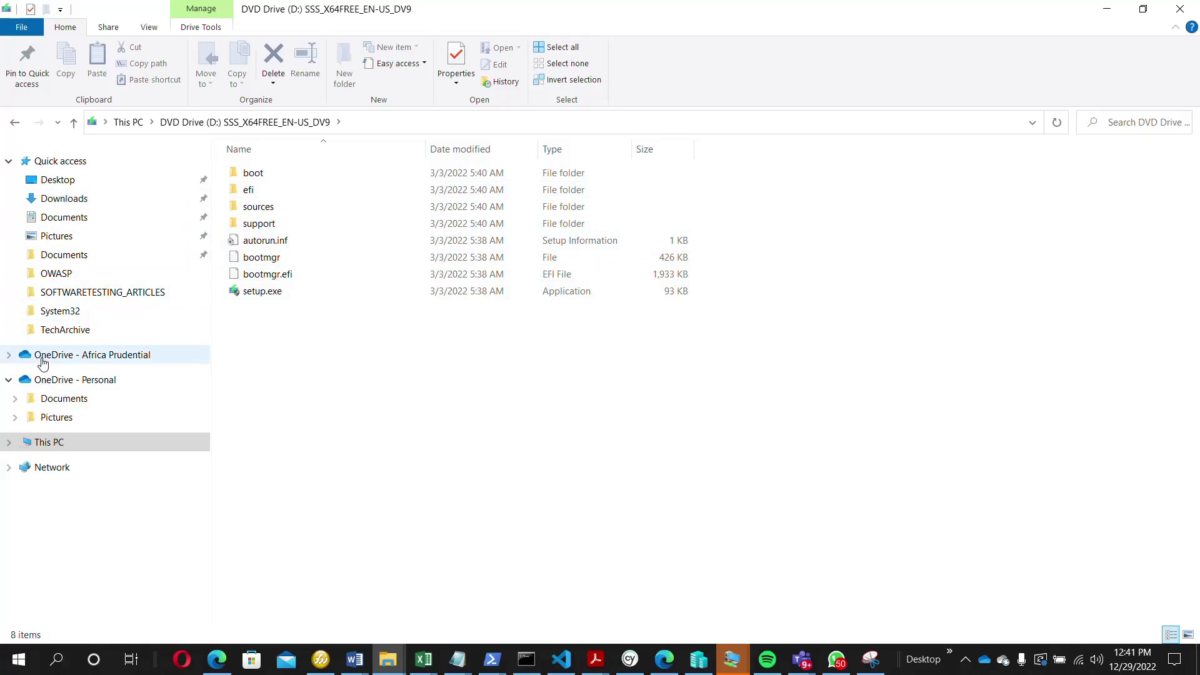
Check DVD Drive (D:) under This PC, then eject it so only Local Disk (C:) remains.
{"action": "left_click", "coordinate": [55, 447]}
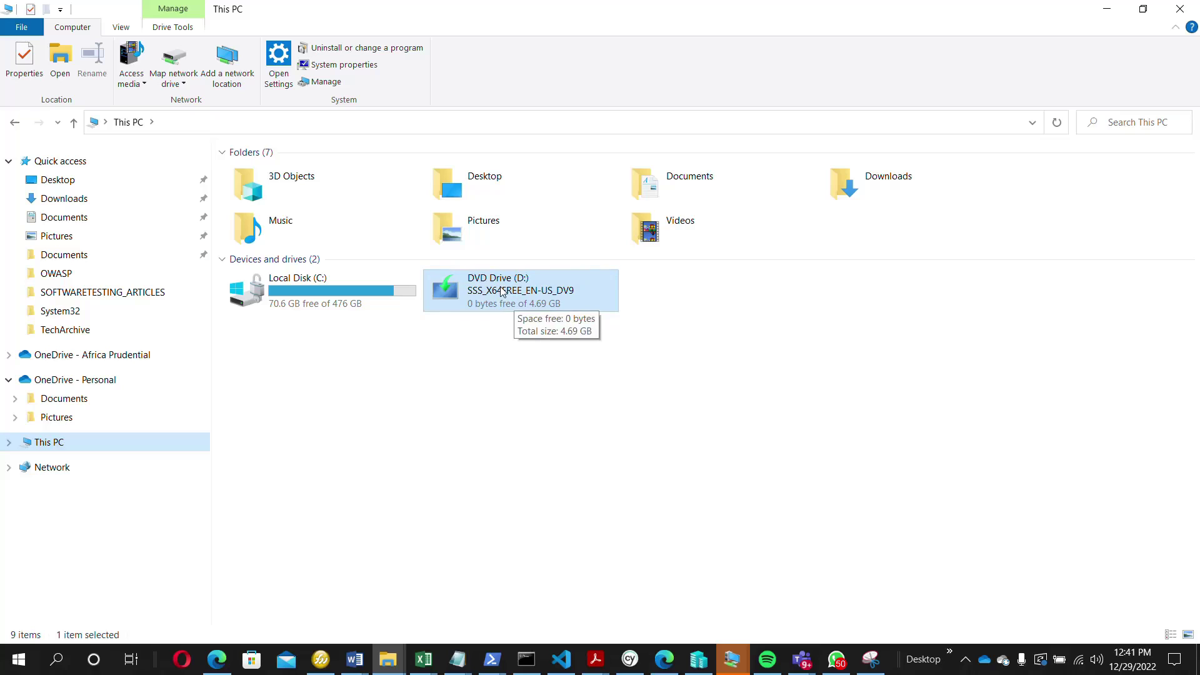
{"action": "double_click", "coordinate": [502, 291]}
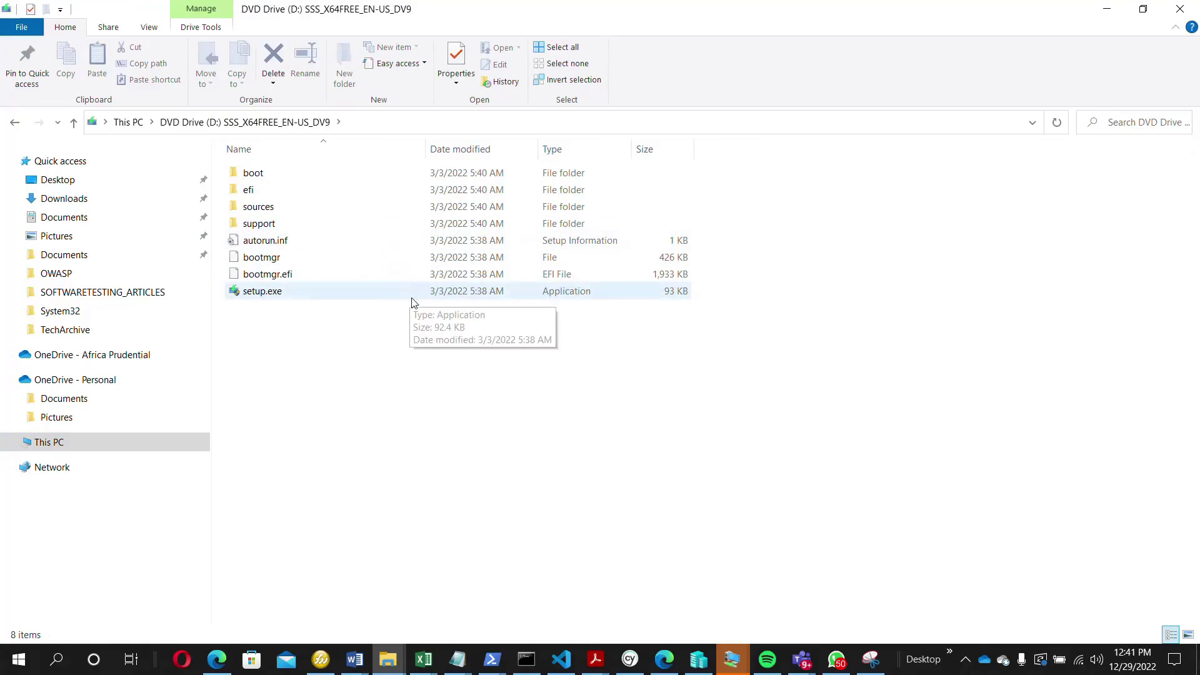
{"action": "left_click", "coordinate": [73, 123]}
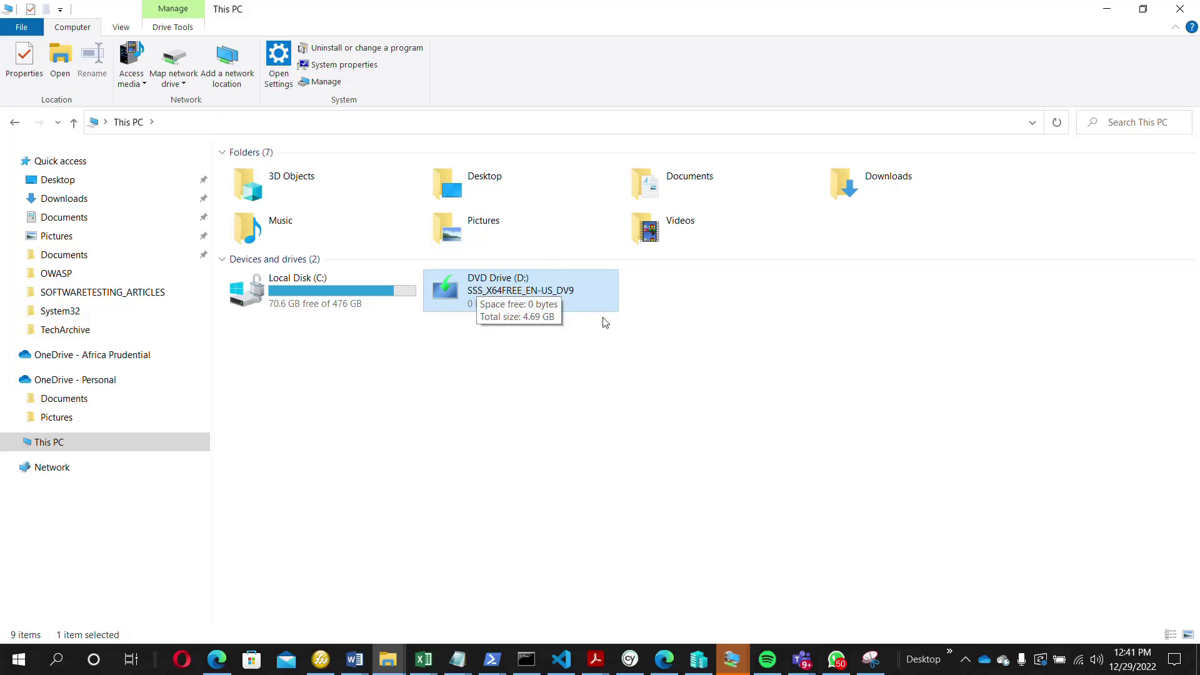
{"action": "right_click", "coordinate": [510, 290]}
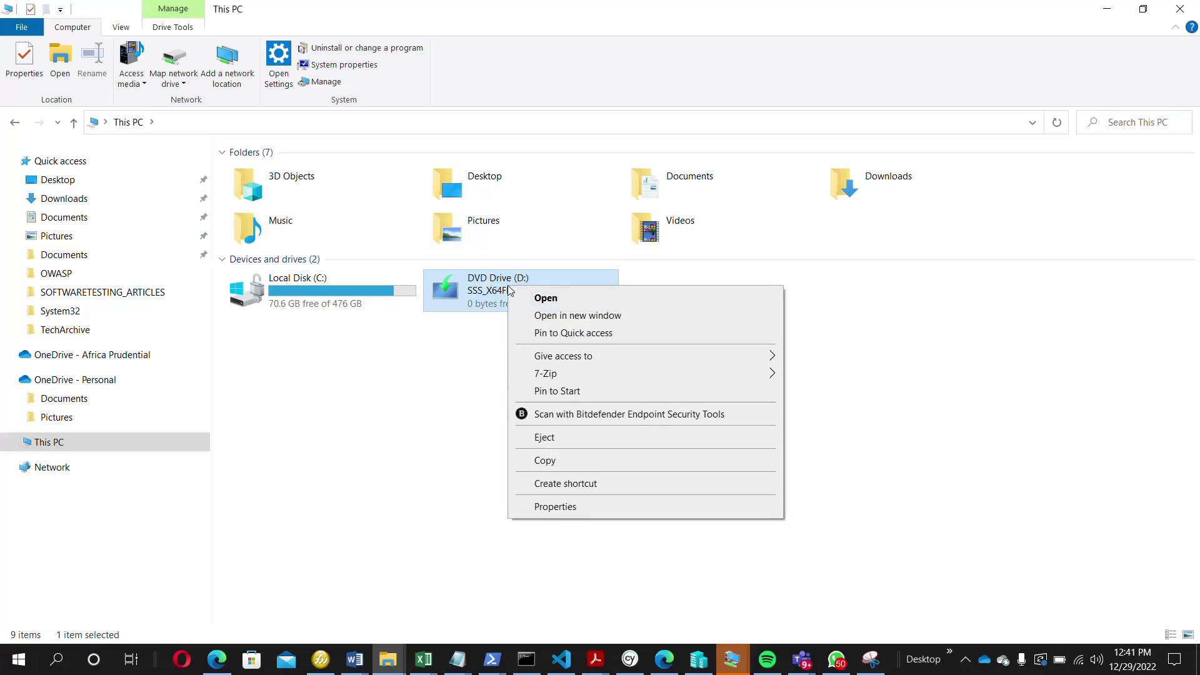
{"action": "left_click", "coordinate": [557, 443]}
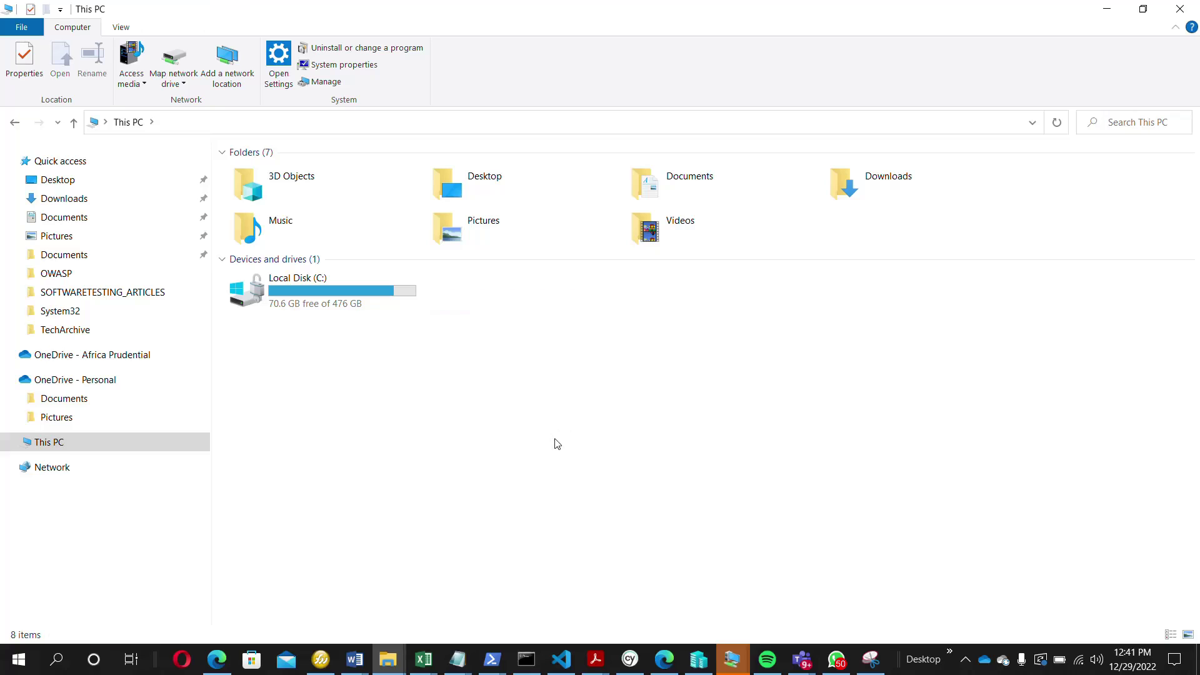
Search Downloads for 'iso', fixing a typo, to list 21 items including WINSERVER.iso.
{"action": "left_click", "coordinate": [52, 199]}
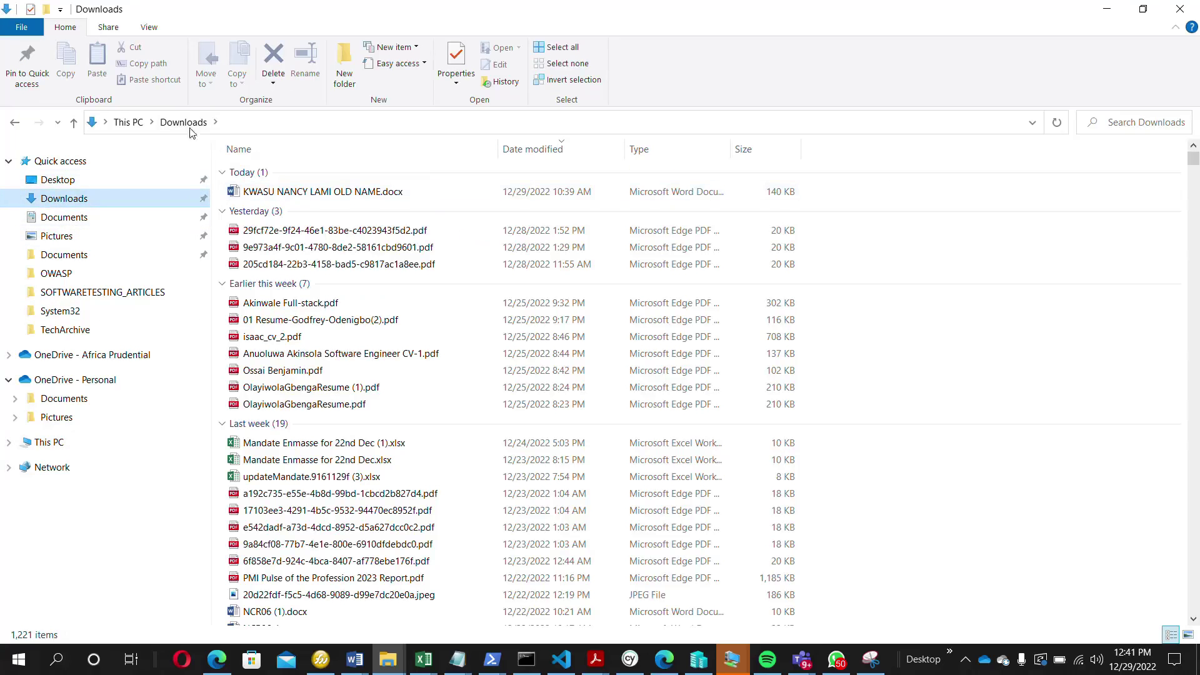
{"action": "left_click", "coordinate": [1144, 124]}
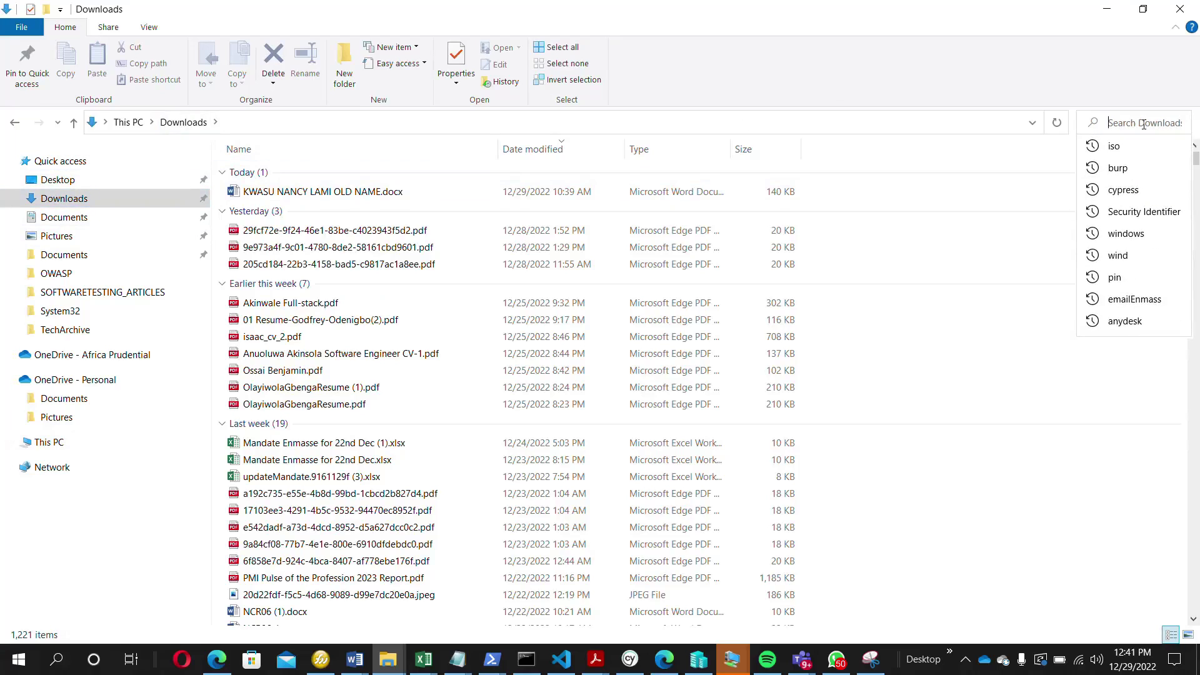
{"action": "left_click", "coordinate": [1143, 143]}
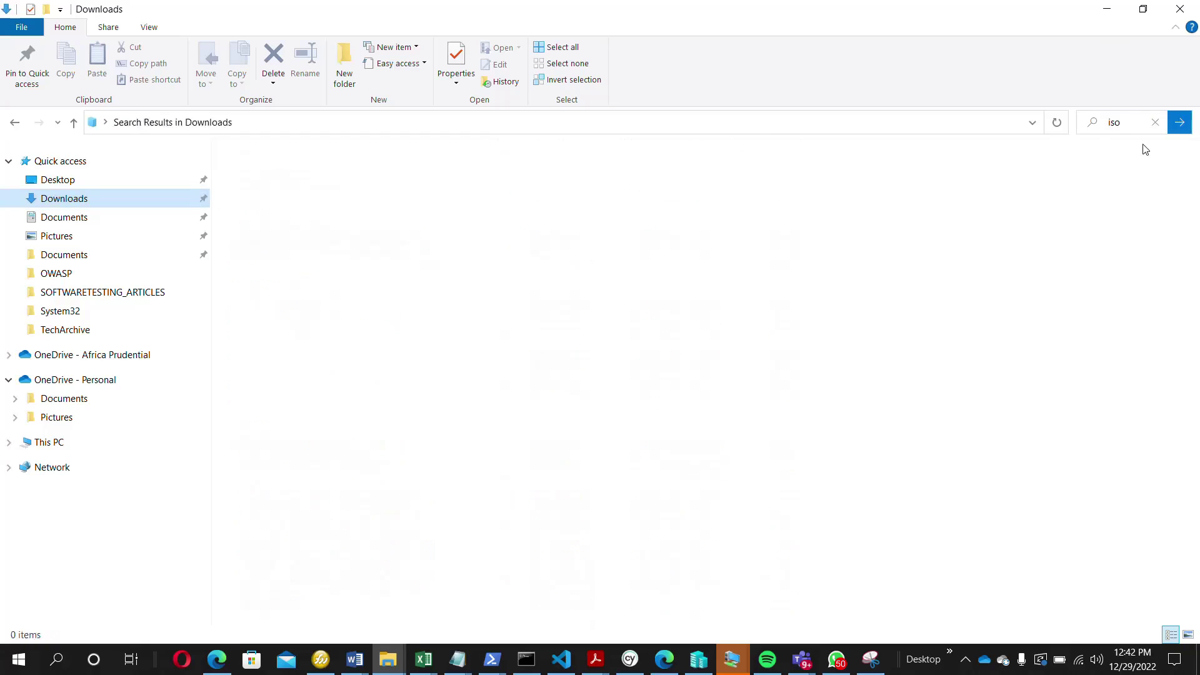
{"action": "key", "text": "Escape"}
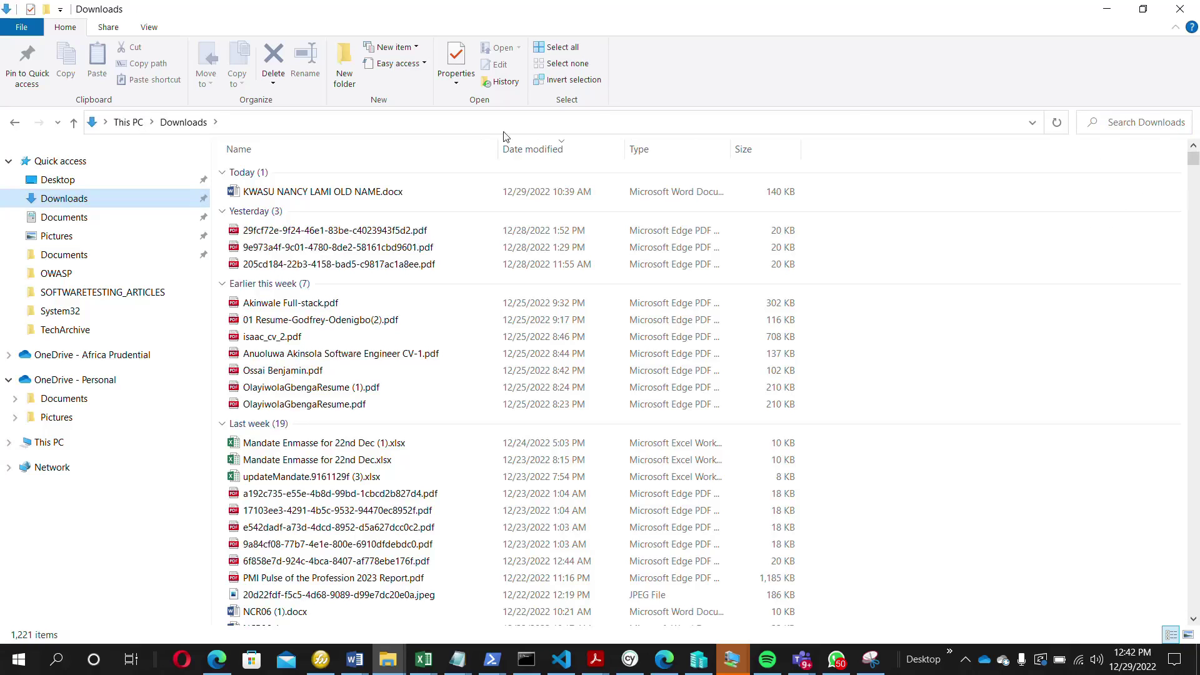
{"action": "left_click", "coordinate": [1146, 121]}
{"action": "type", "text": "id"}
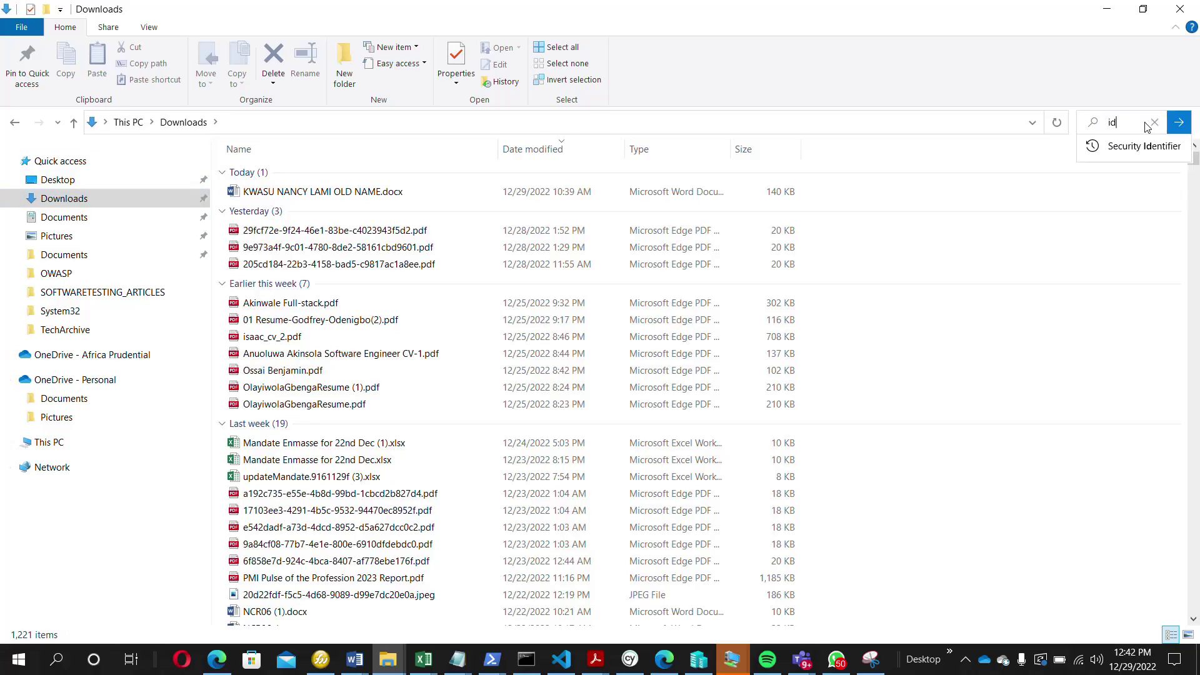
{"action": "key", "text": "BackSpace"}
{"action": "type", "text": "so"}
{"action": "key", "text": "Return"}
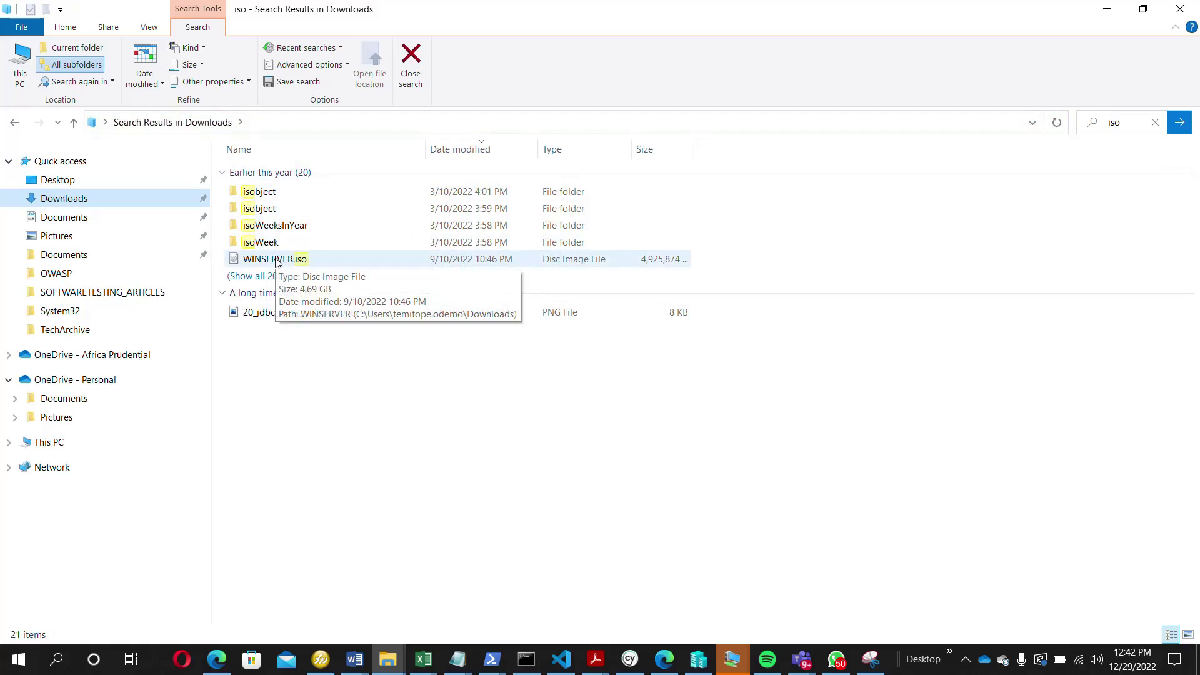
Mount WINSERVER.iso through its right-click Mount option and approve the security warning.
{"action": "right_click", "coordinate": [277, 261]}
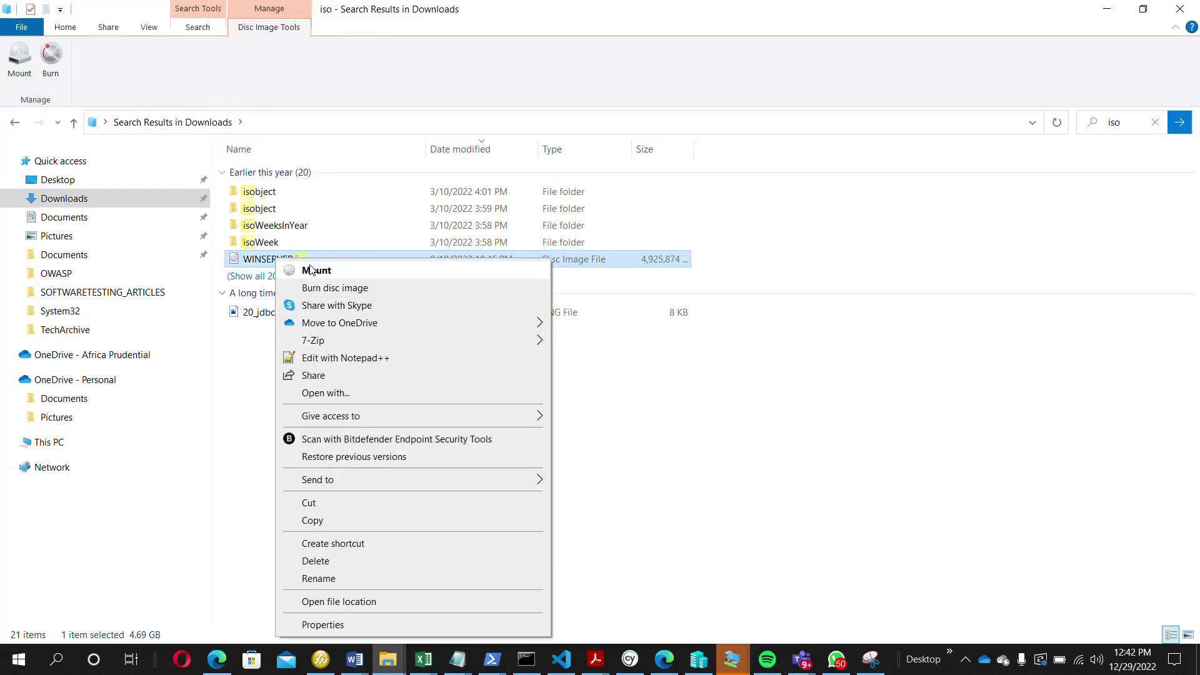
{"action": "left_click", "coordinate": [349, 274]}
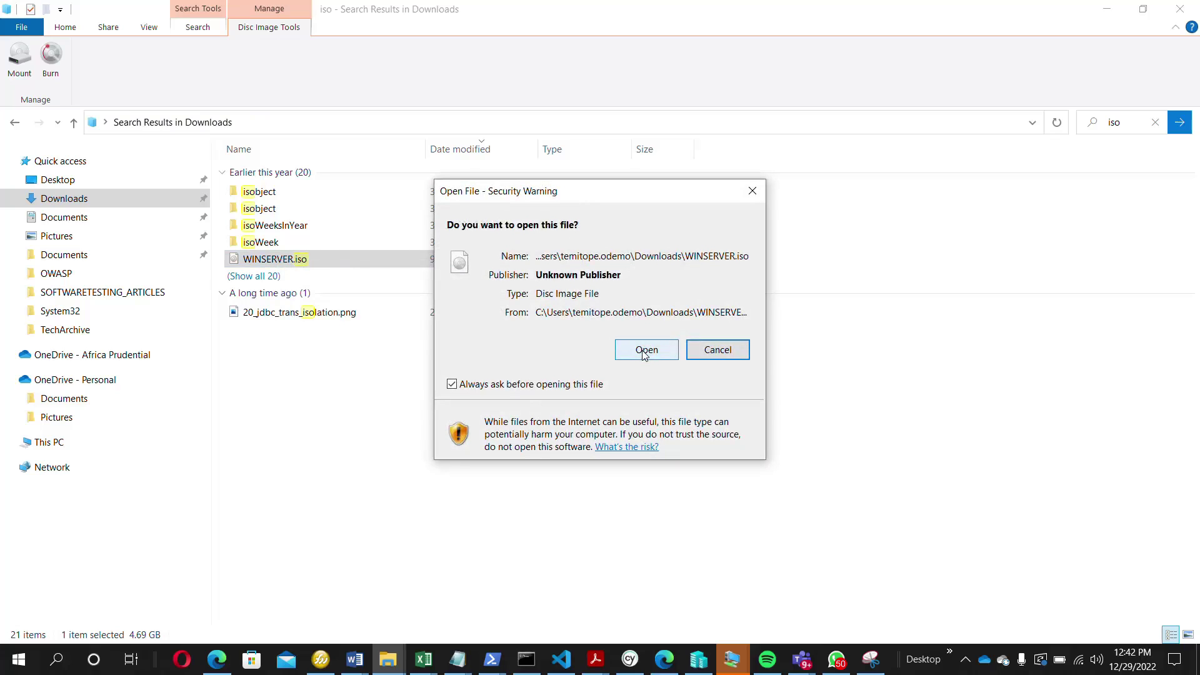
{"action": "left_click", "coordinate": [645, 352]}
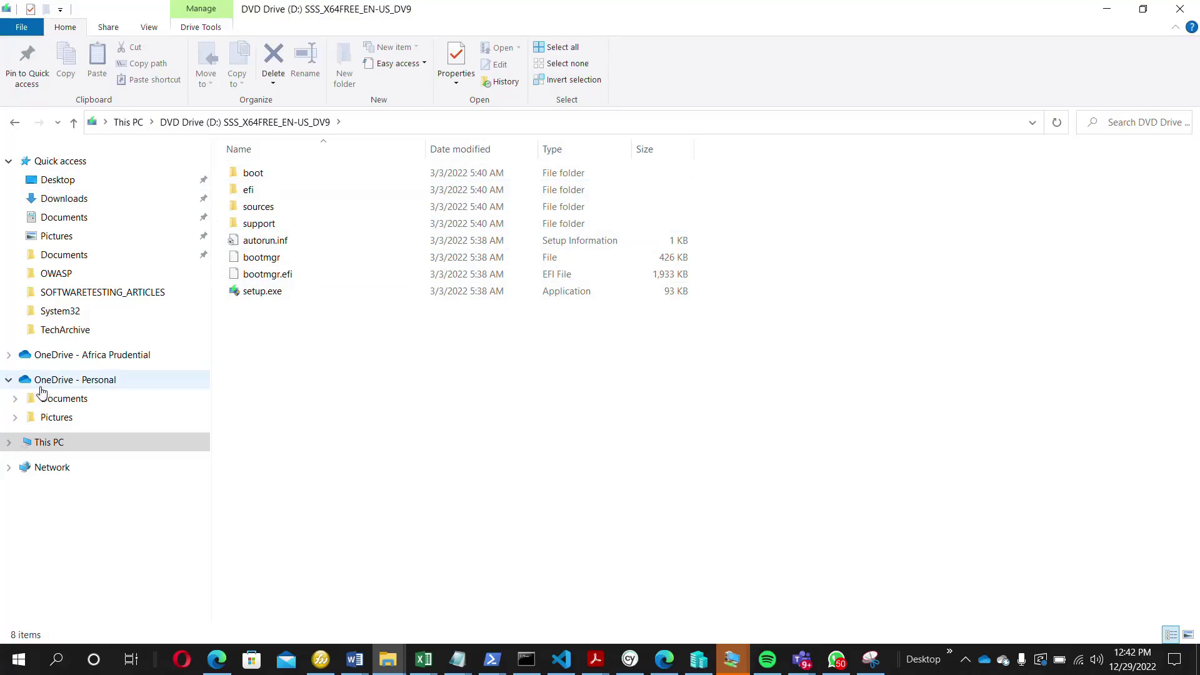
Eject DVD Drive (D:) from This PC, leaving only Local Disk (C:).
{"action": "left_click", "coordinate": [50, 441]}
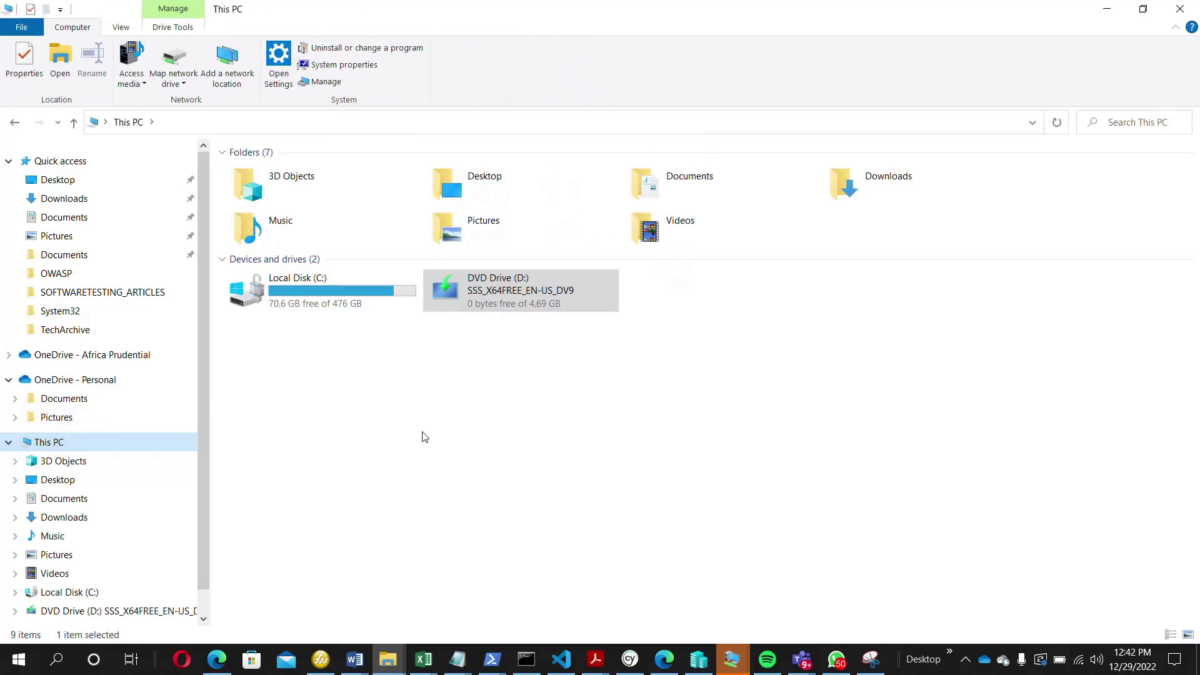
{"action": "right_click", "coordinate": [509, 294]}
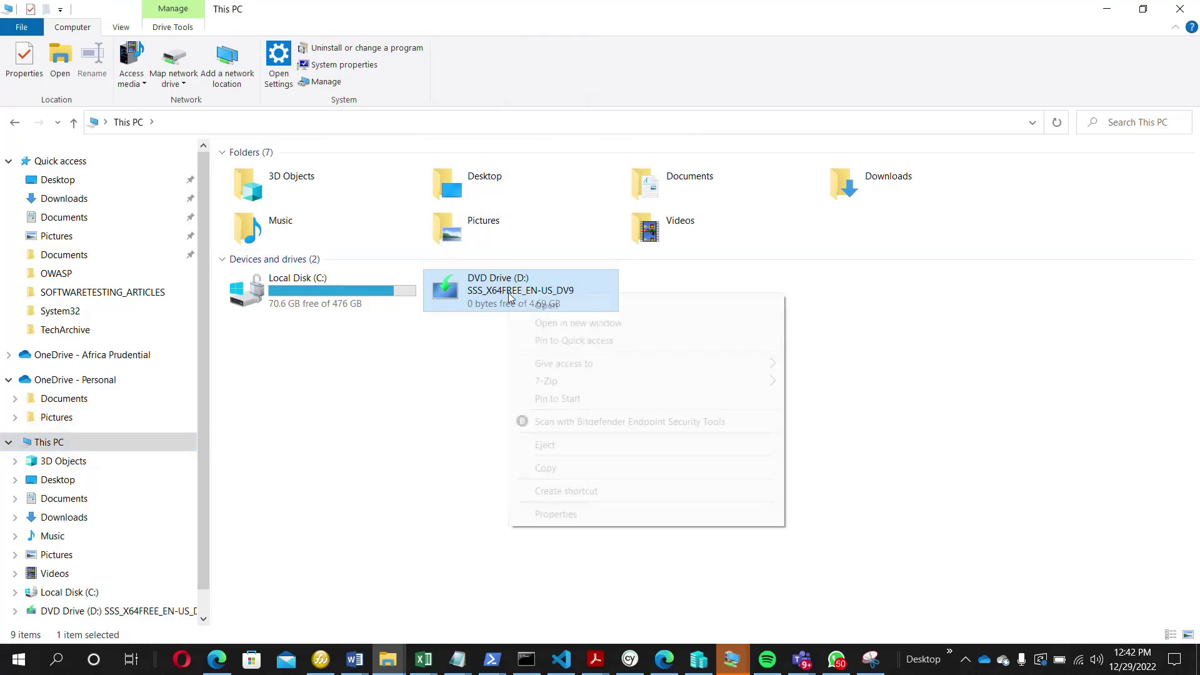
{"action": "left_click", "coordinate": [545, 445]}
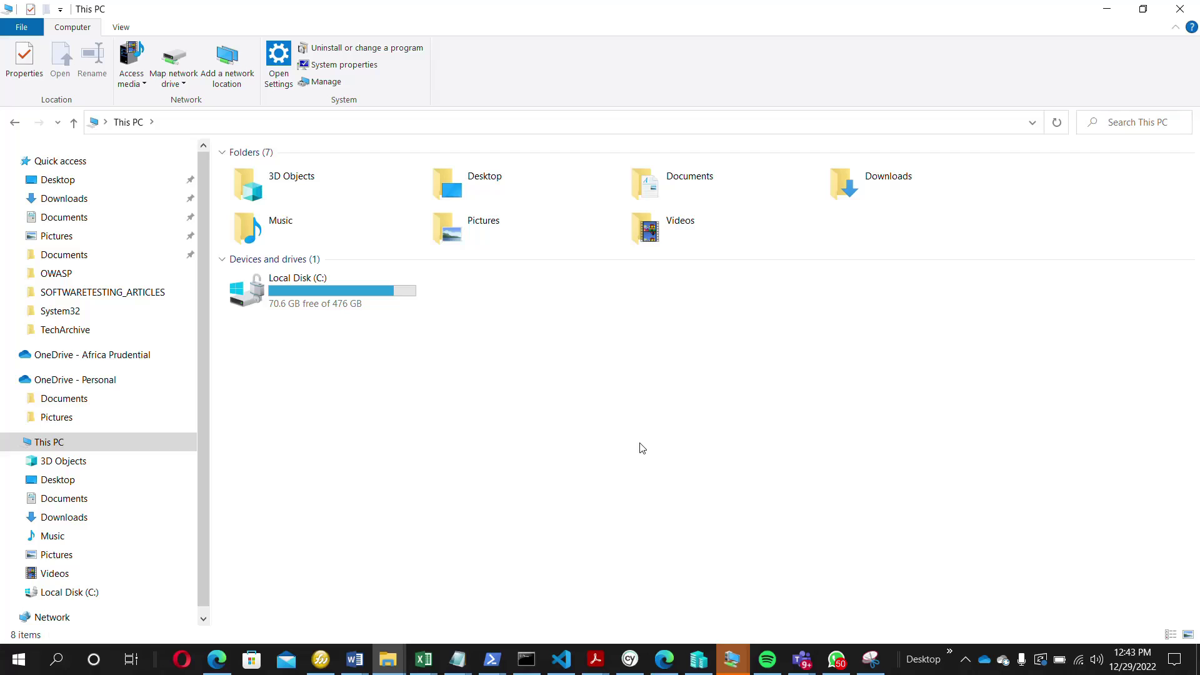
In the untitled Notepad window, select PATH\TO\ISOFILE in the Mount-DiskImage line.
{"action": "left_click", "coordinate": [457, 662]}
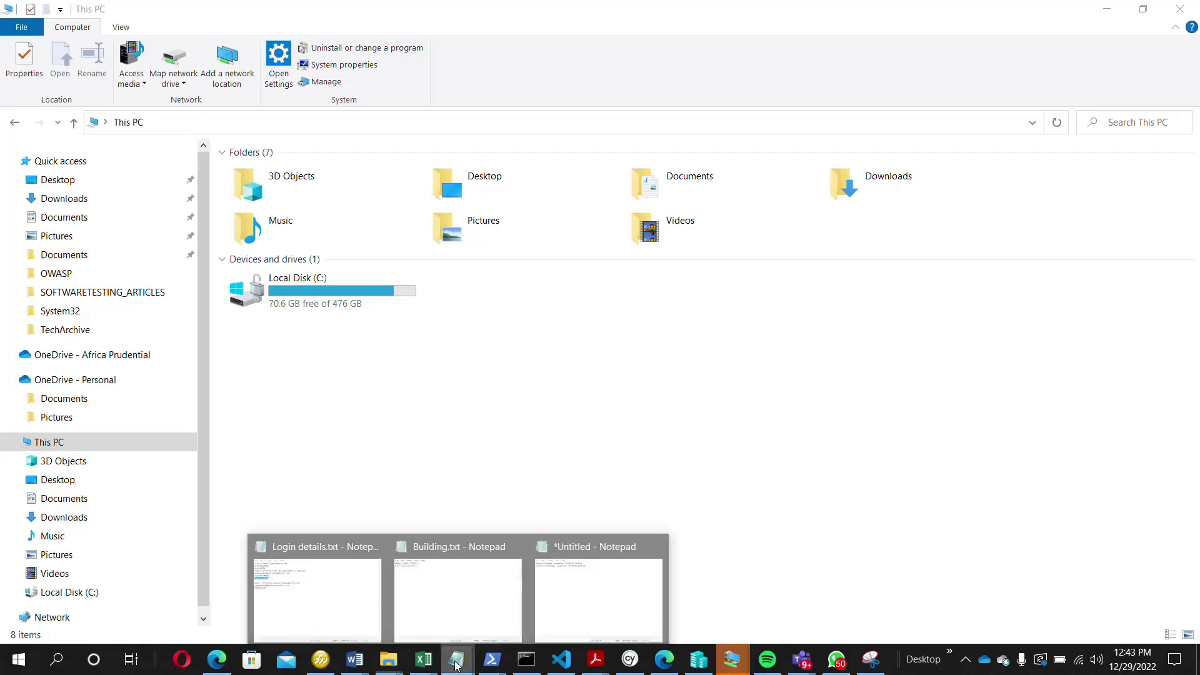
{"action": "left_click", "coordinate": [622, 572]}
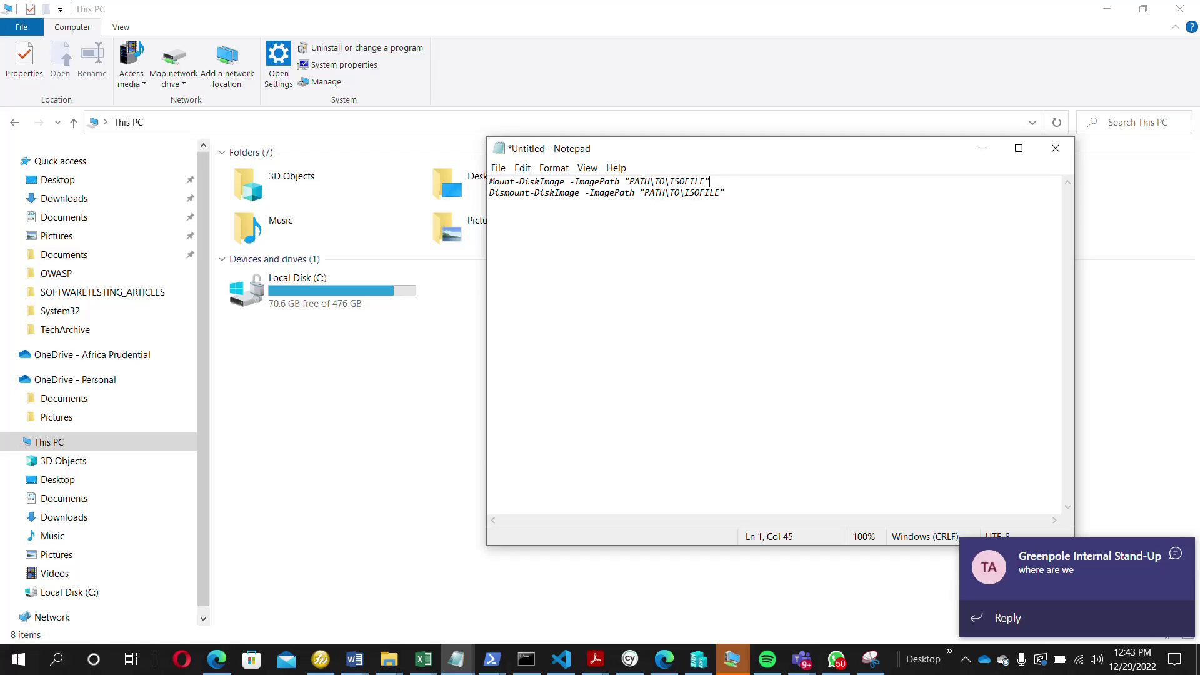
{"action": "left_click_drag", "start_coordinate": [710, 180], "coordinate": [629, 185]}
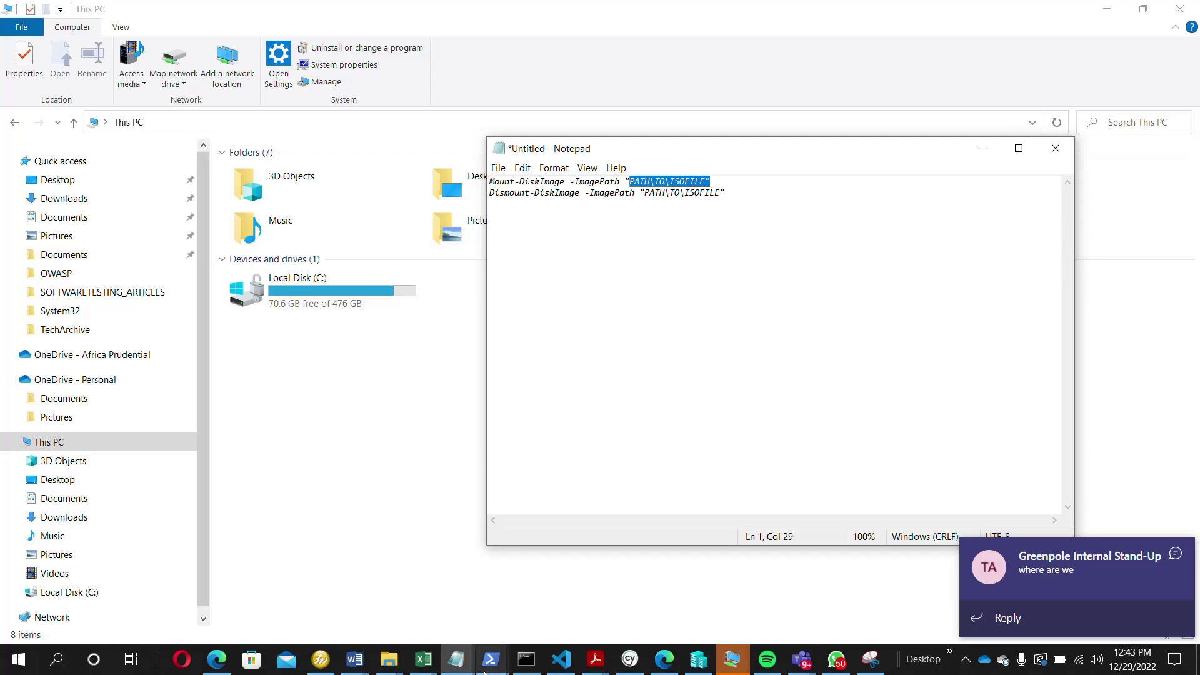
Bring the administrator PowerShell console to the front and get its prompt ready.
{"action": "mouse_move", "coordinate": [485, 673]}
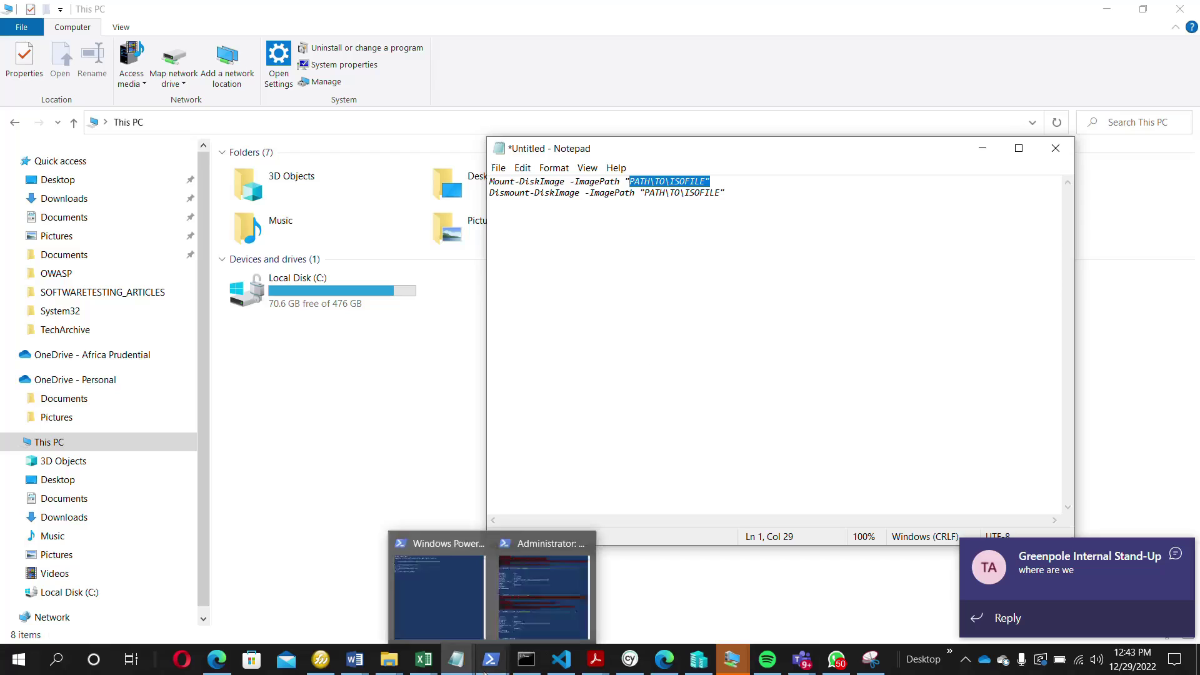
{"action": "left_click", "coordinate": [520, 634]}
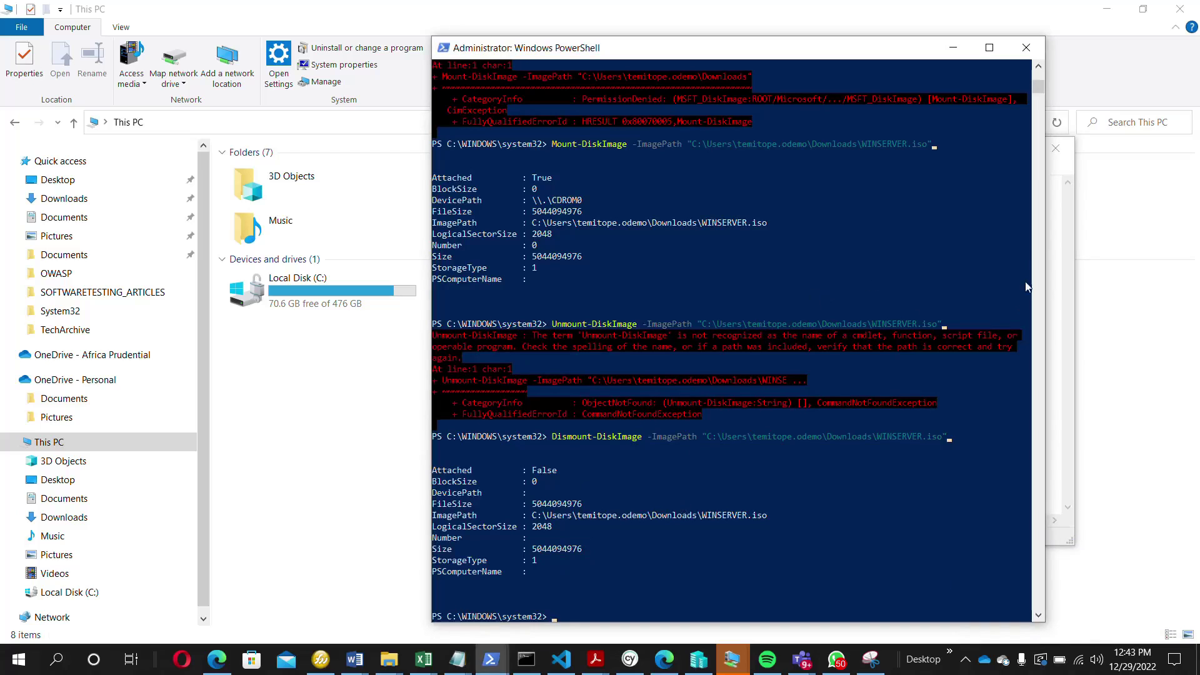
{"action": "left_click", "coordinate": [1041, 259]}
{"action": "left_click", "coordinate": [1041, 258]}
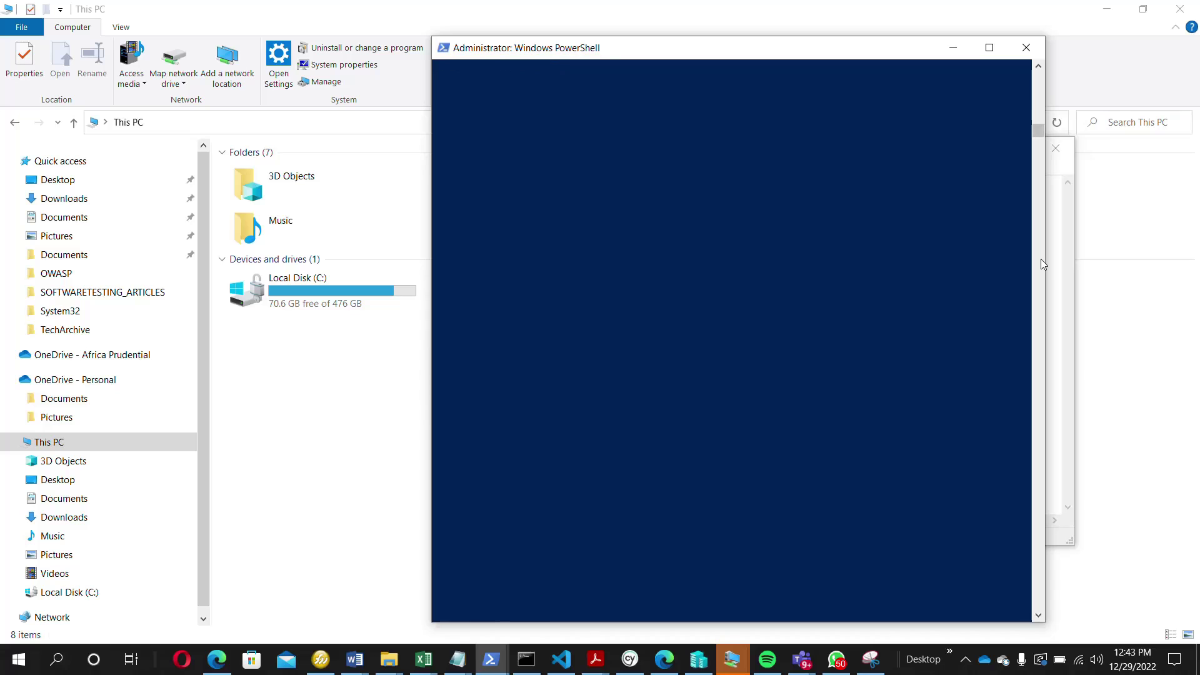
{"action": "left_click_drag", "start_coordinate": [1031, 118], "coordinate": [854, 185]}
{"action": "left_click", "coordinate": [854, 185]}
{"action": "left_click", "coordinate": [854, 185]}
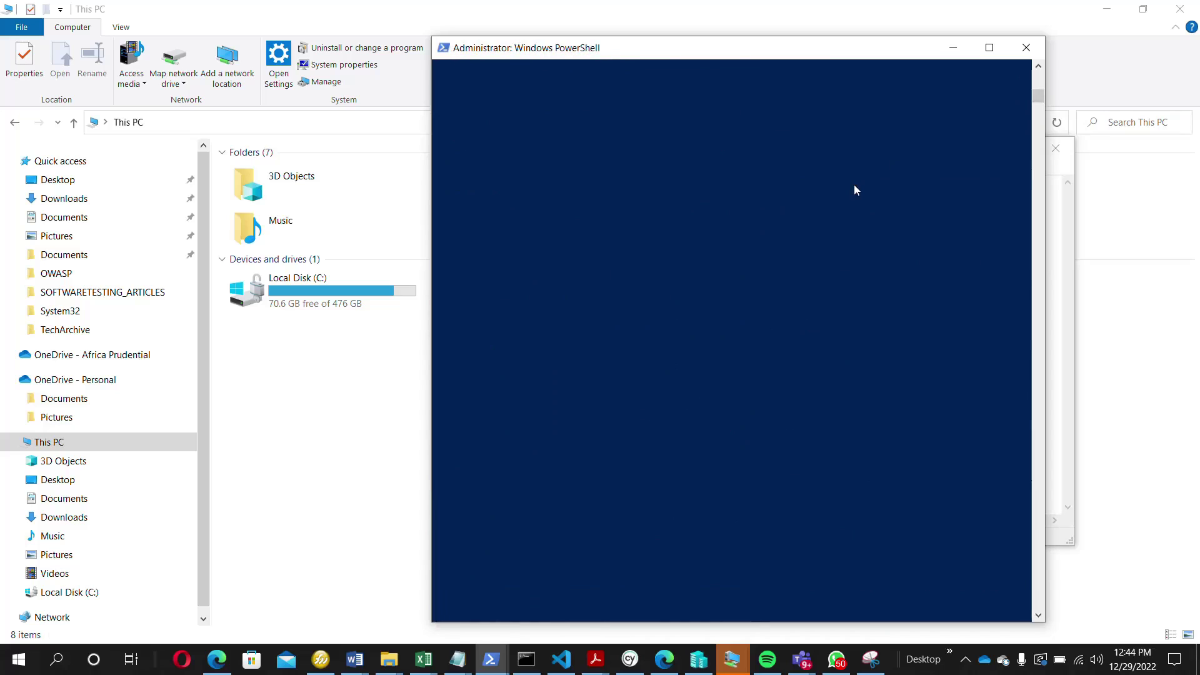
{"action": "left_click", "coordinate": [1037, 68]}
{"action": "left_click", "coordinate": [1038, 69]}
{"action": "left_click", "coordinate": [1038, 68]}
{"action": "left_click", "coordinate": [1038, 69]}
Paste at the prompt, then recall the Mount-DiskImage command for WINSERVER.iso from history.
{"action": "type", "text": "Dismount-DiskImage -ImagePath \"C:\\Users\\temitope.odemo\\Downloads\\WINSERVER.iso\""}
{"action": "key", "text": "Up"}
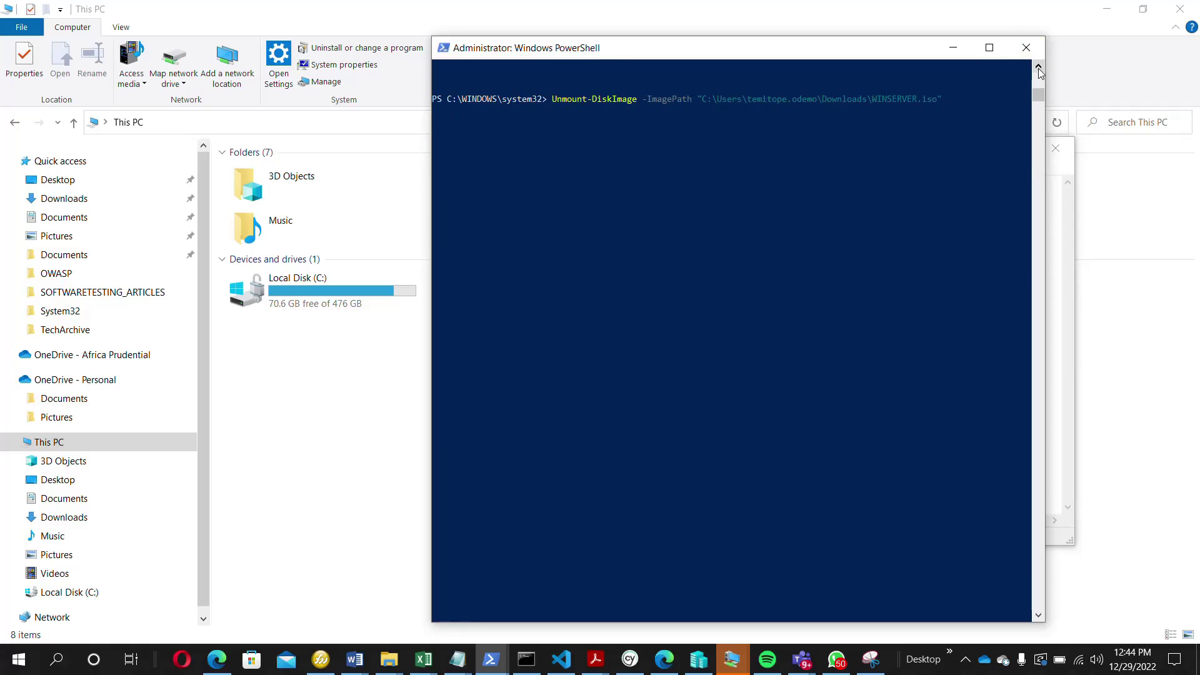
{"action": "key", "text": "Up"}
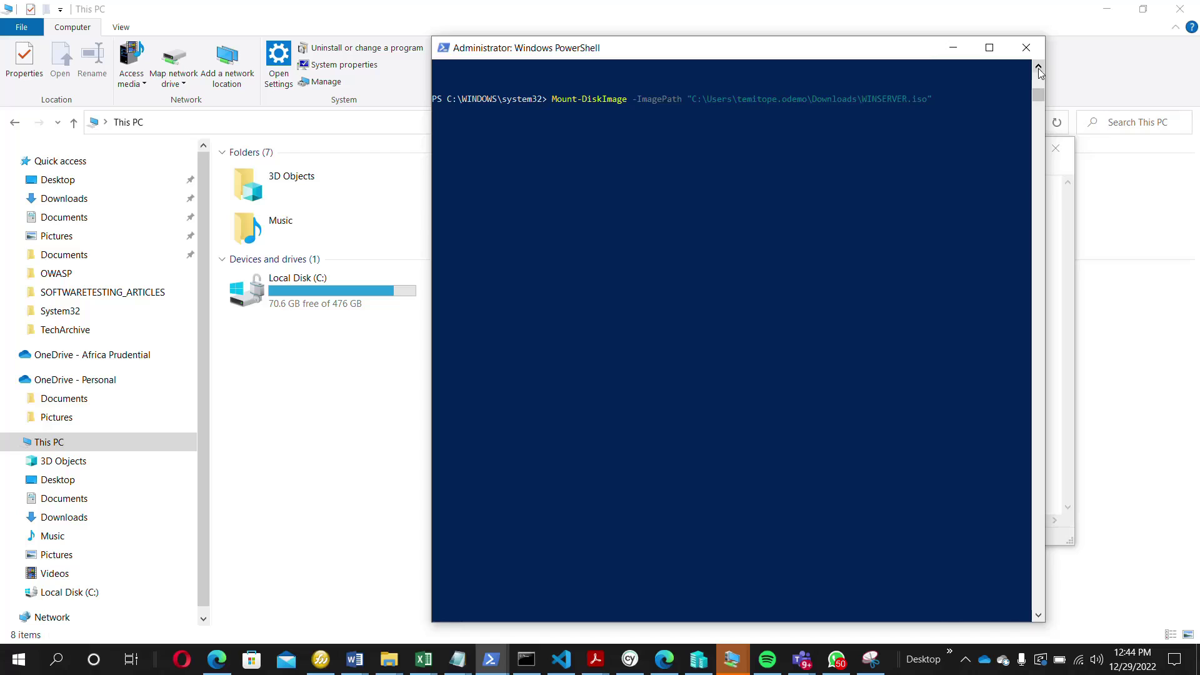
Select the ISO path in the console and minimize Notepad so This PC shows behind PowerShell.
{"action": "left_click", "coordinate": [931, 100]}
{"action": "left_click_drag", "start_coordinate": [912, 102], "coordinate": [692, 102]}
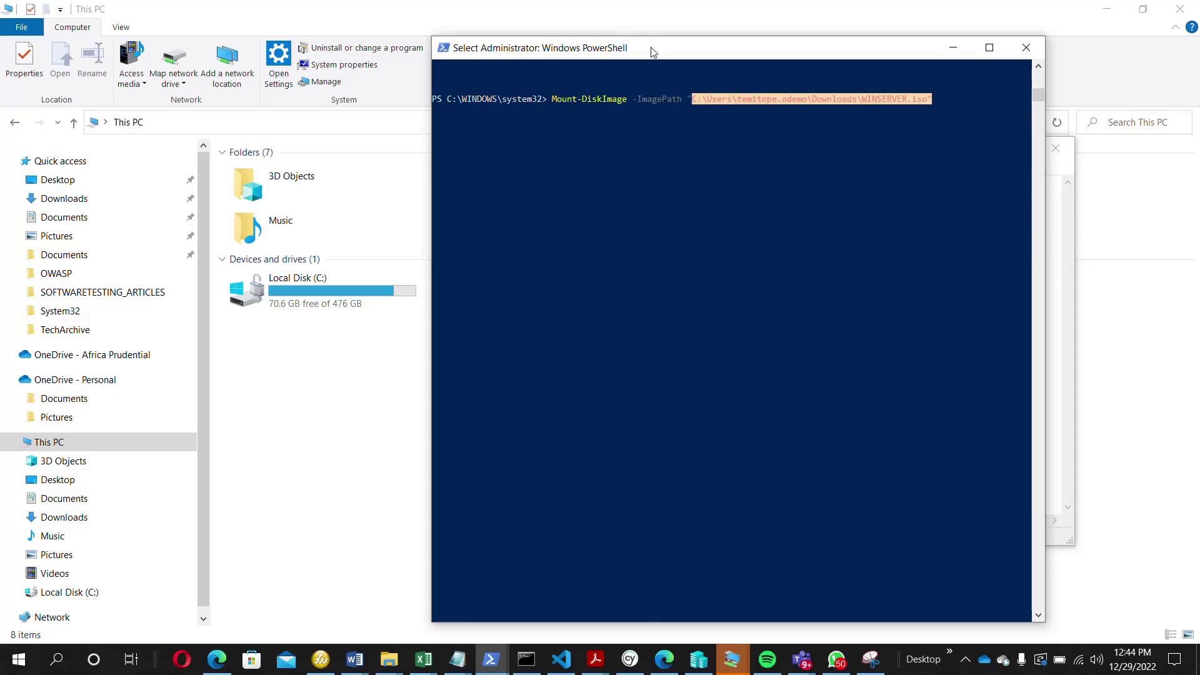
{"action": "left_click_drag", "start_coordinate": [653, 52], "coordinate": [600, 295]}
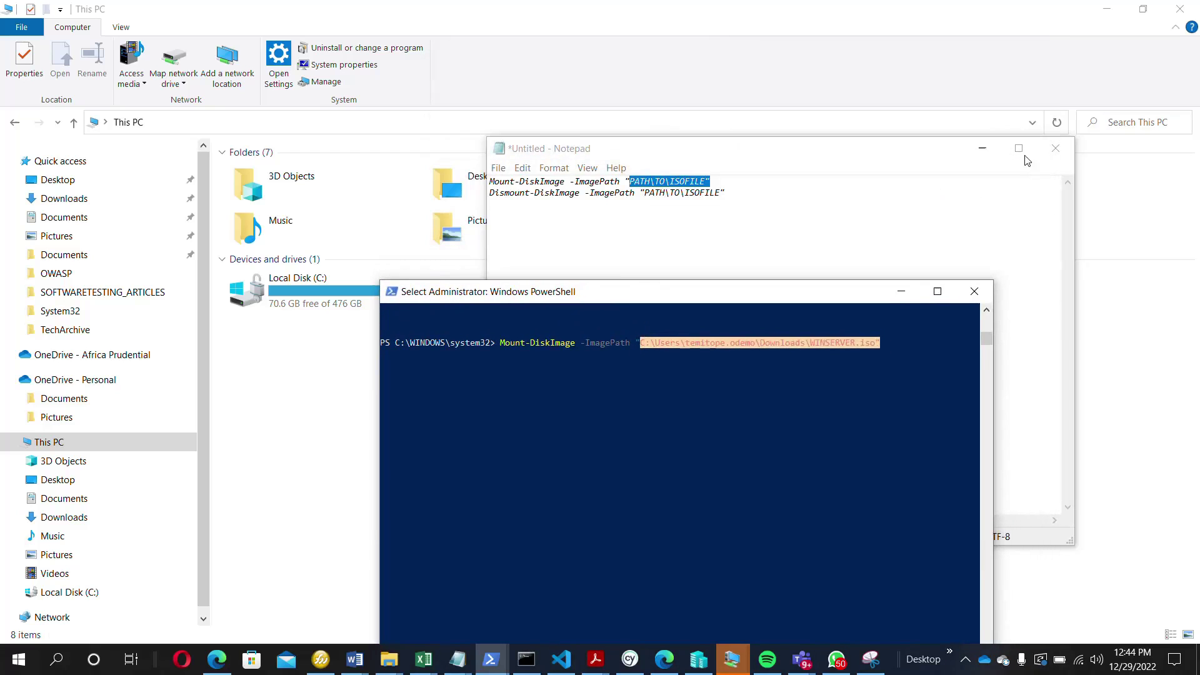
{"action": "left_click", "coordinate": [983, 151]}
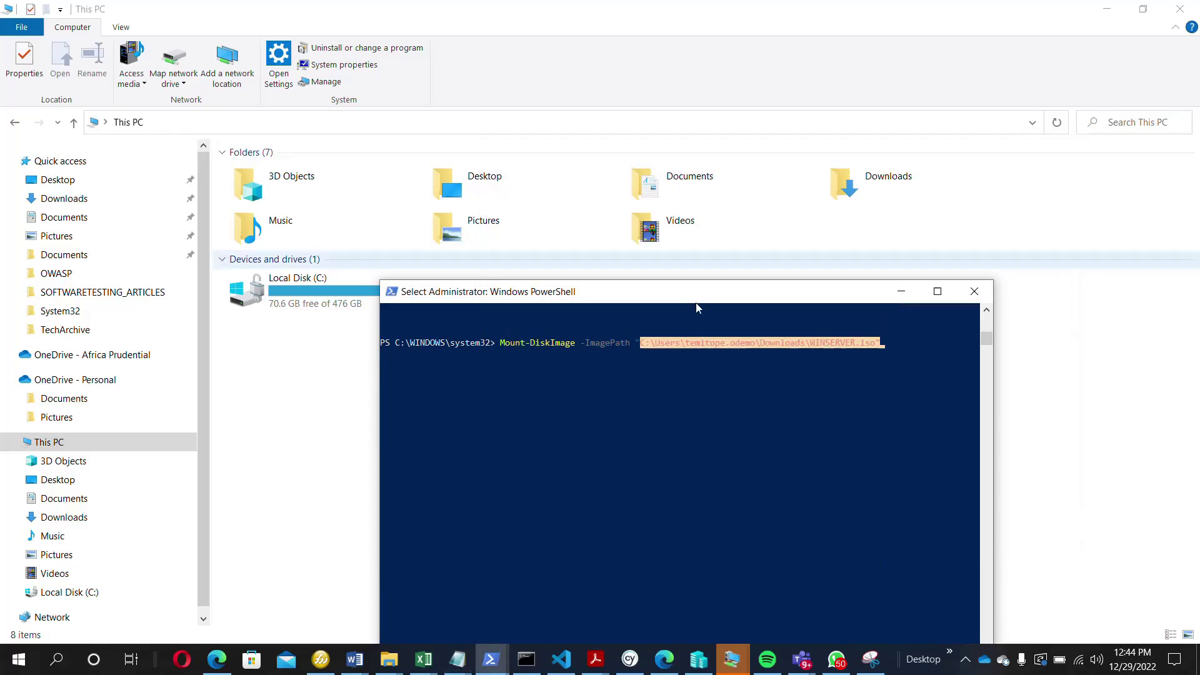
{"action": "left_click_drag", "start_coordinate": [699, 303], "coordinate": [696, 399]}
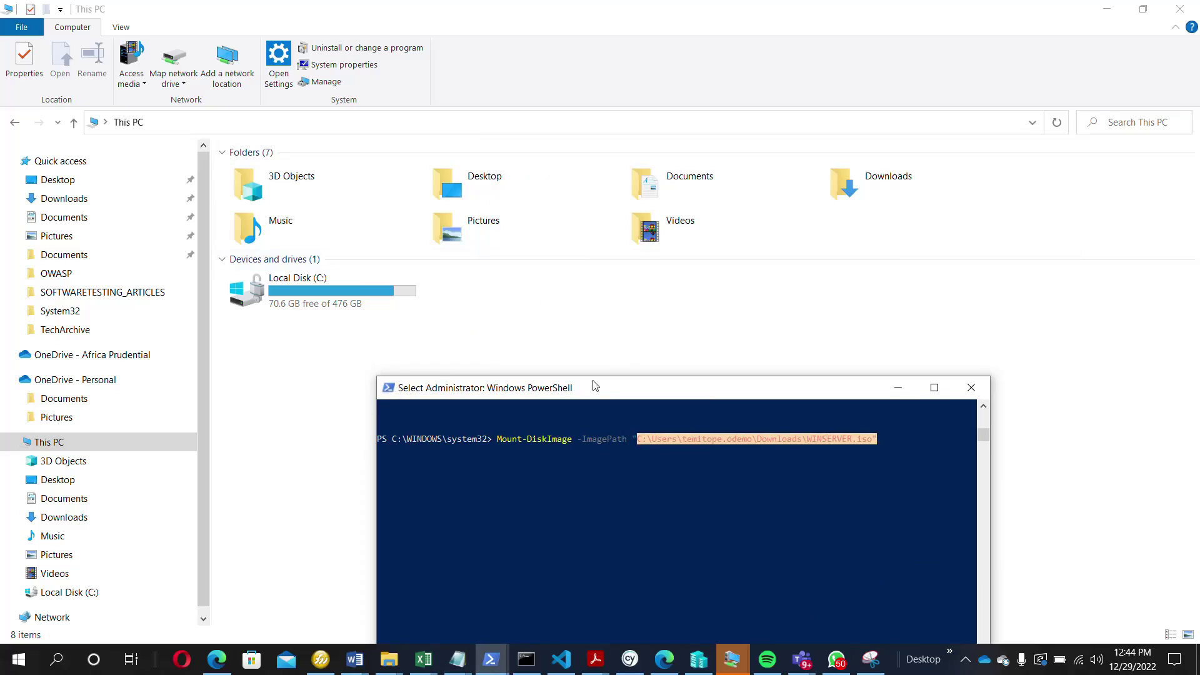
{"action": "left_click_drag", "start_coordinate": [607, 391], "coordinate": [578, 148]}
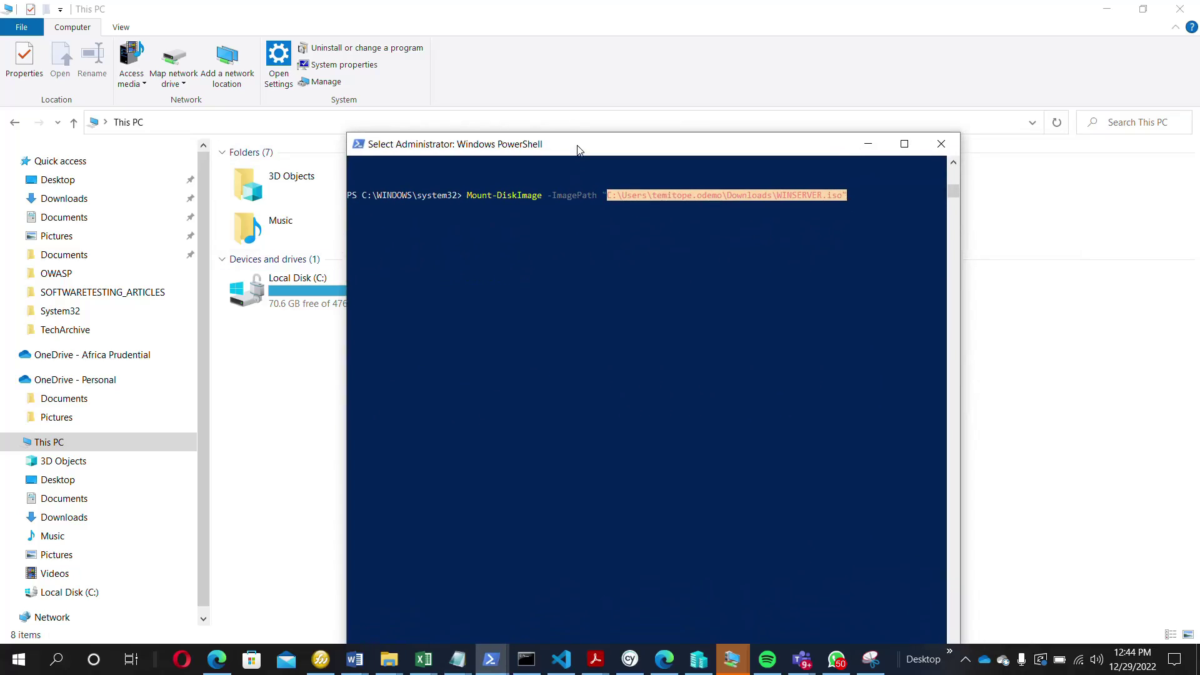
Exit text selection mode, leaving the Mount-DiskImage command unrun at the prompt.
{"action": "left_click", "coordinate": [850, 195]}
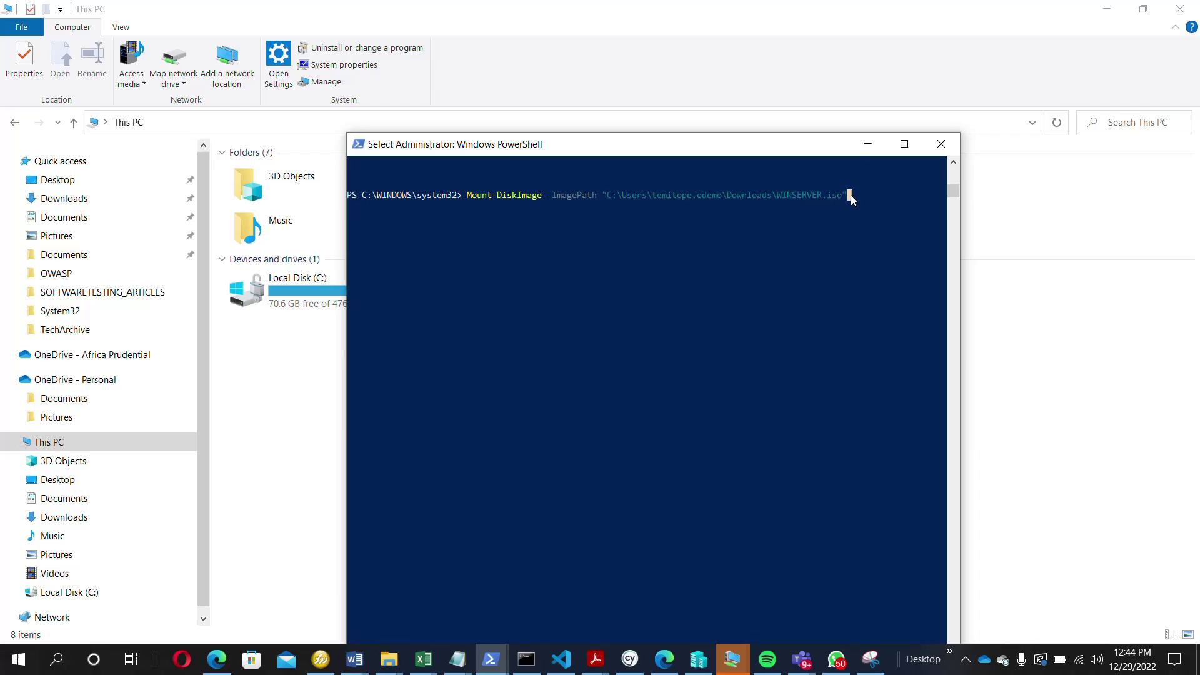
{"action": "key", "text": "Escape"}
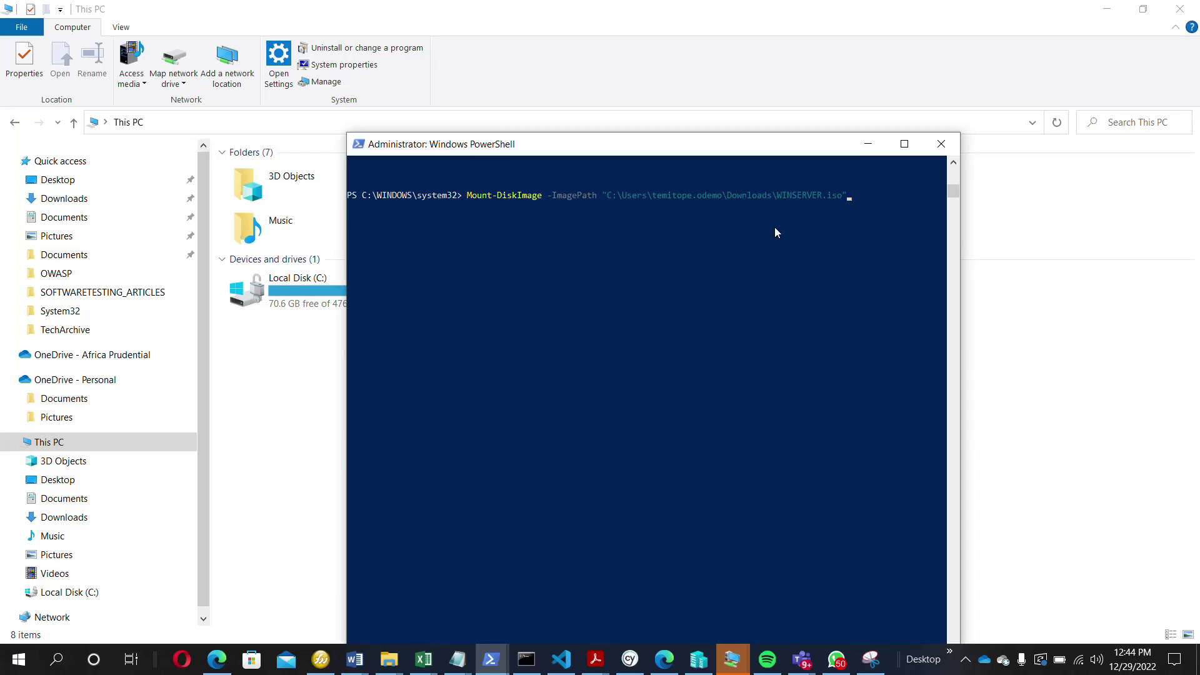
{"action": "left_click", "coordinate": [884, 197]}
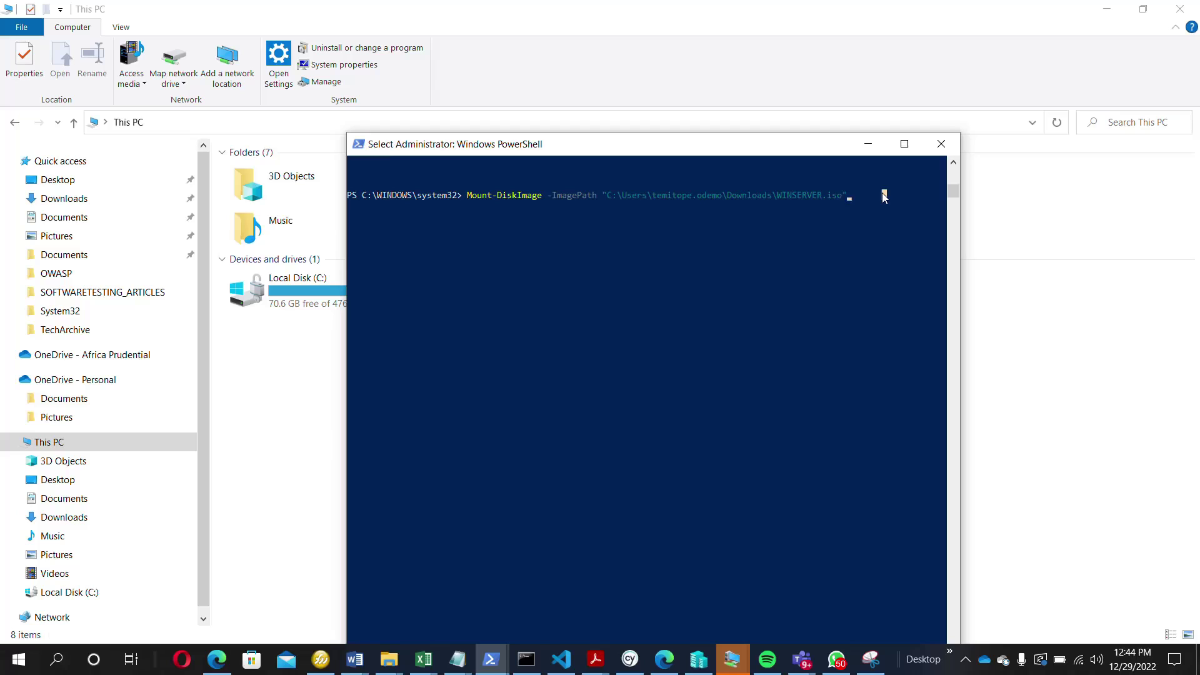
{"action": "key", "text": "Escape"}
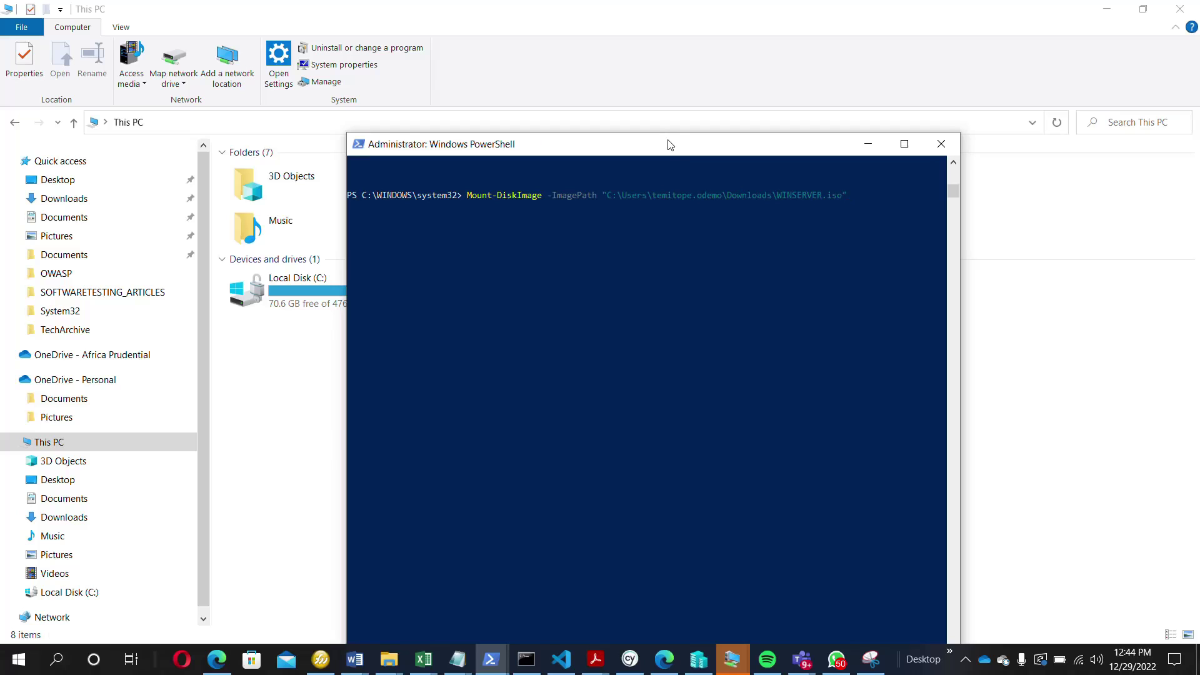
{"action": "left_click_drag", "start_coordinate": [670, 145], "coordinate": [655, 89]}
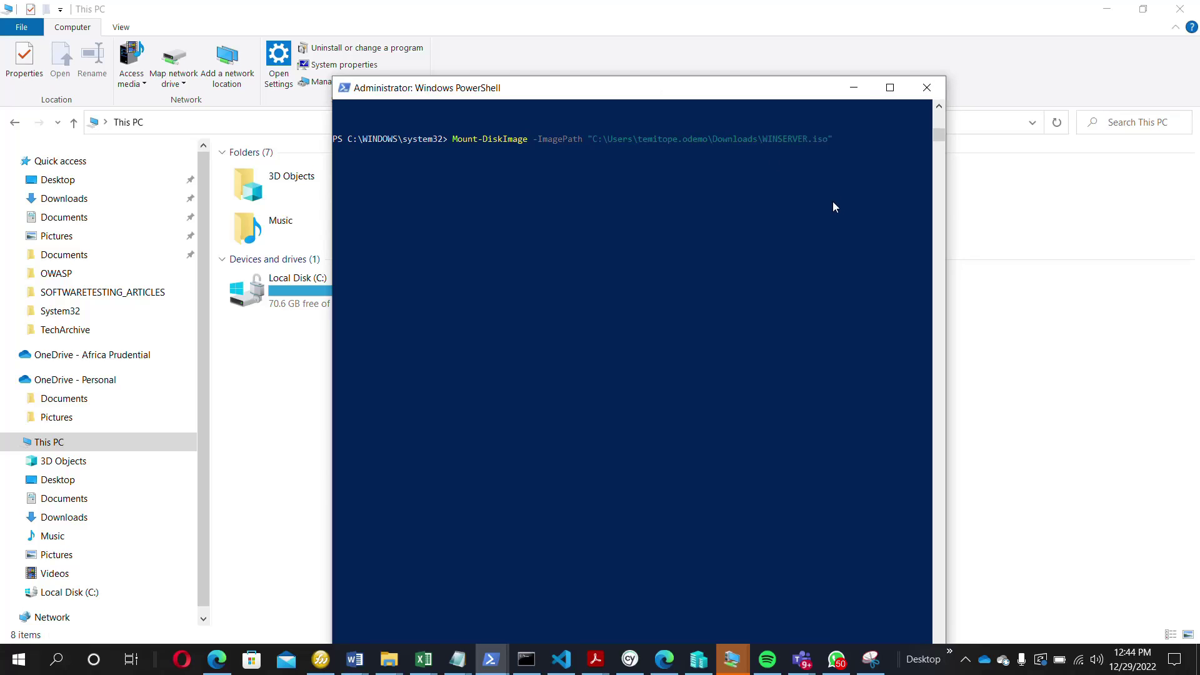
Run Mount-DiskImage for WINSERVER.iso and verify DVD Drive (D:) SSS_X64FREE_EN-US_DV9 appears in This PC.
{"action": "key", "text": "Return"}
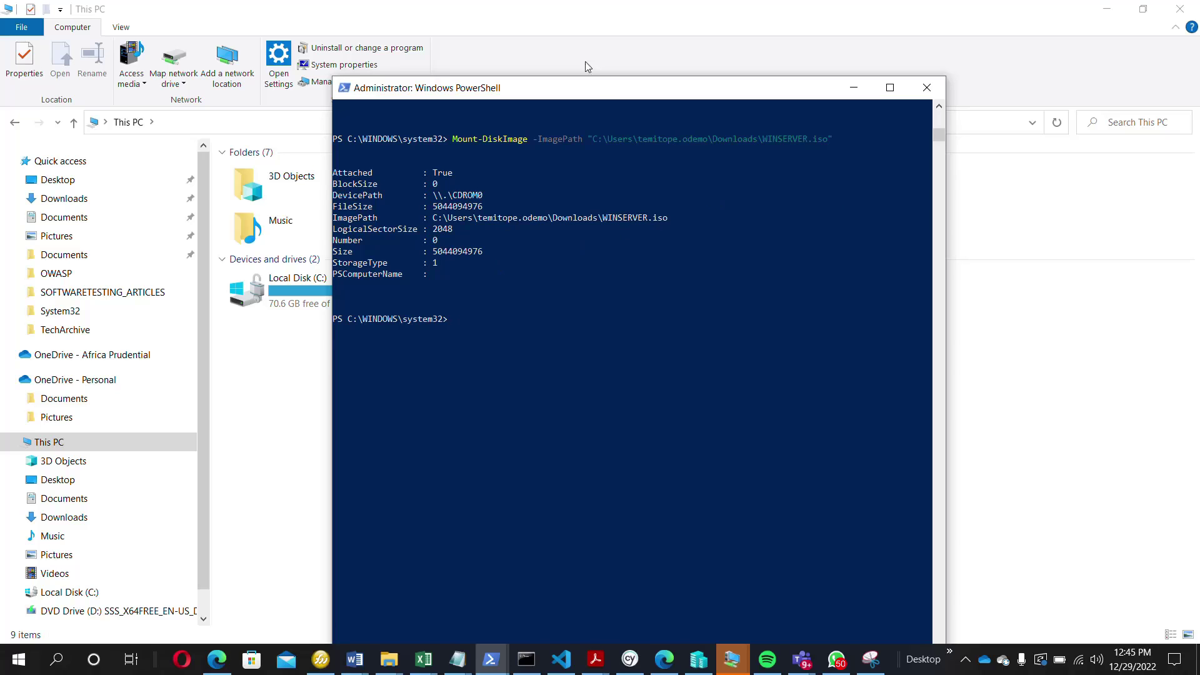
{"action": "left_click_drag", "start_coordinate": [598, 93], "coordinate": [617, 396]}
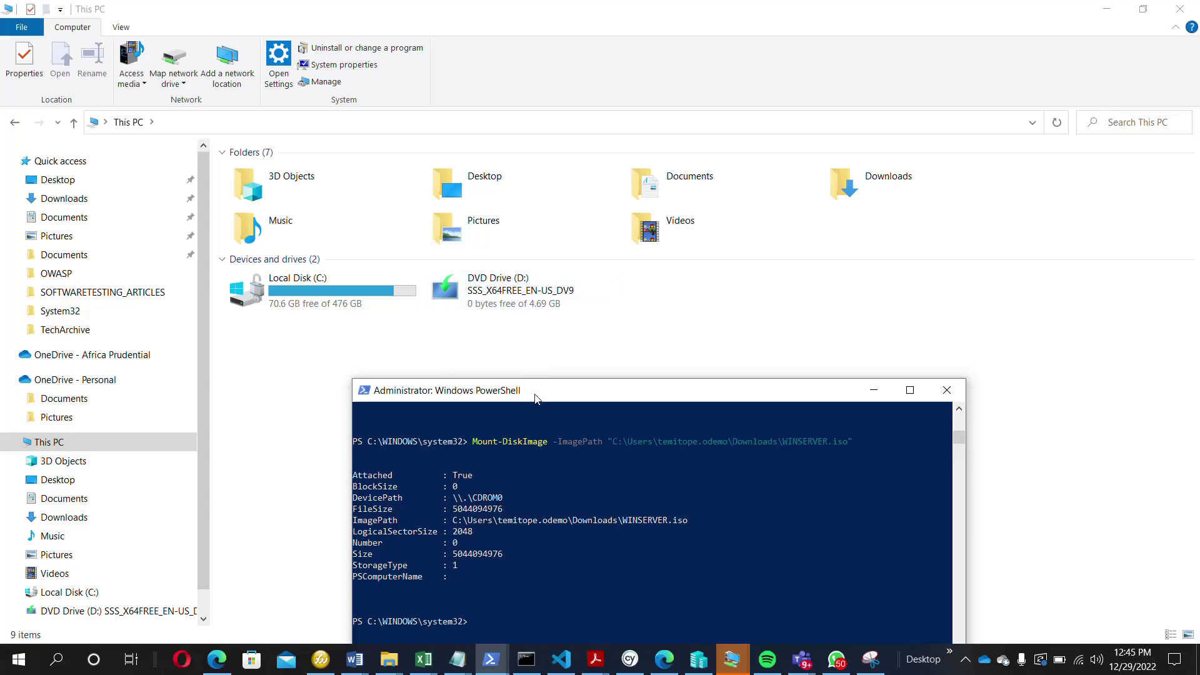
{"action": "left_click_drag", "start_coordinate": [535, 398], "coordinate": [774, 143]}
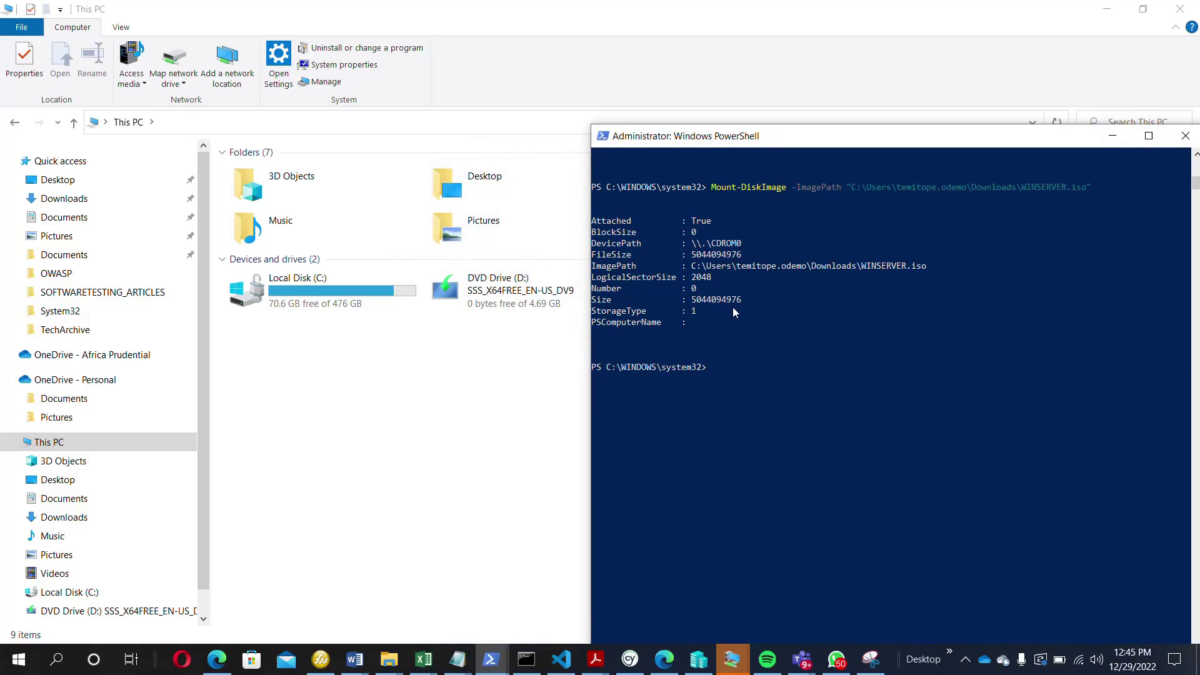
Recall the mount command and rerun it as Dismount-DiskImage to detach WINSERVER.iso.
{"action": "key", "text": "Up"}
{"action": "key", "text": "Up"}
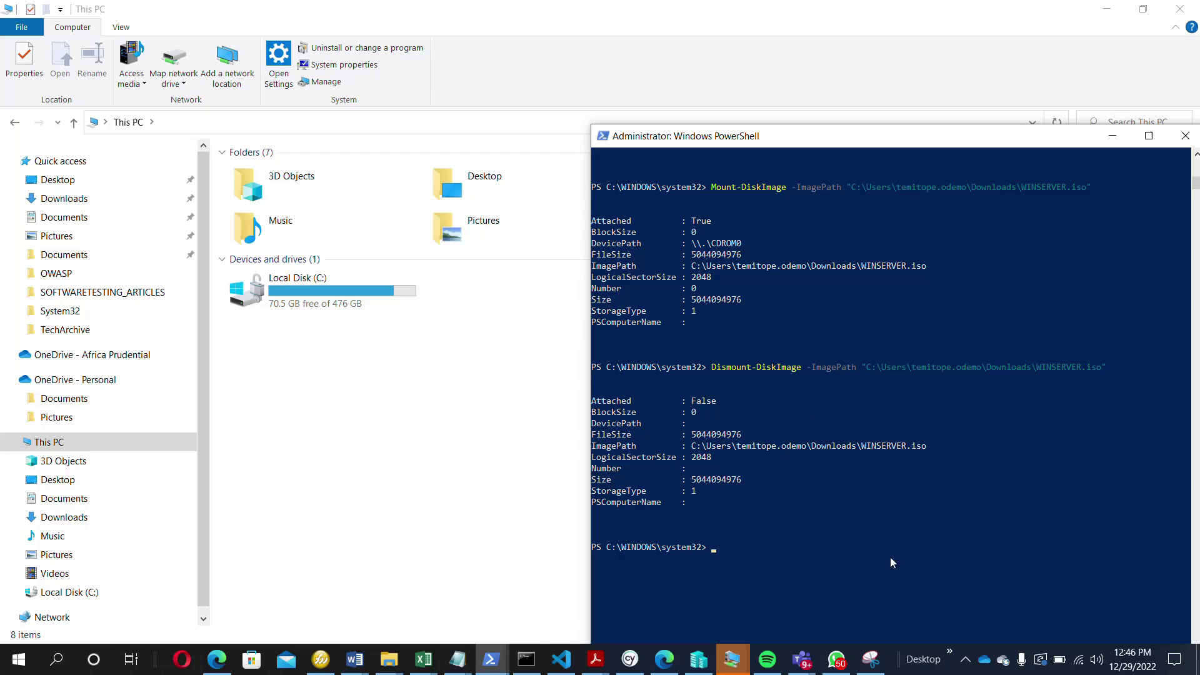
{"action": "left_click", "coordinate": [966, 661]}
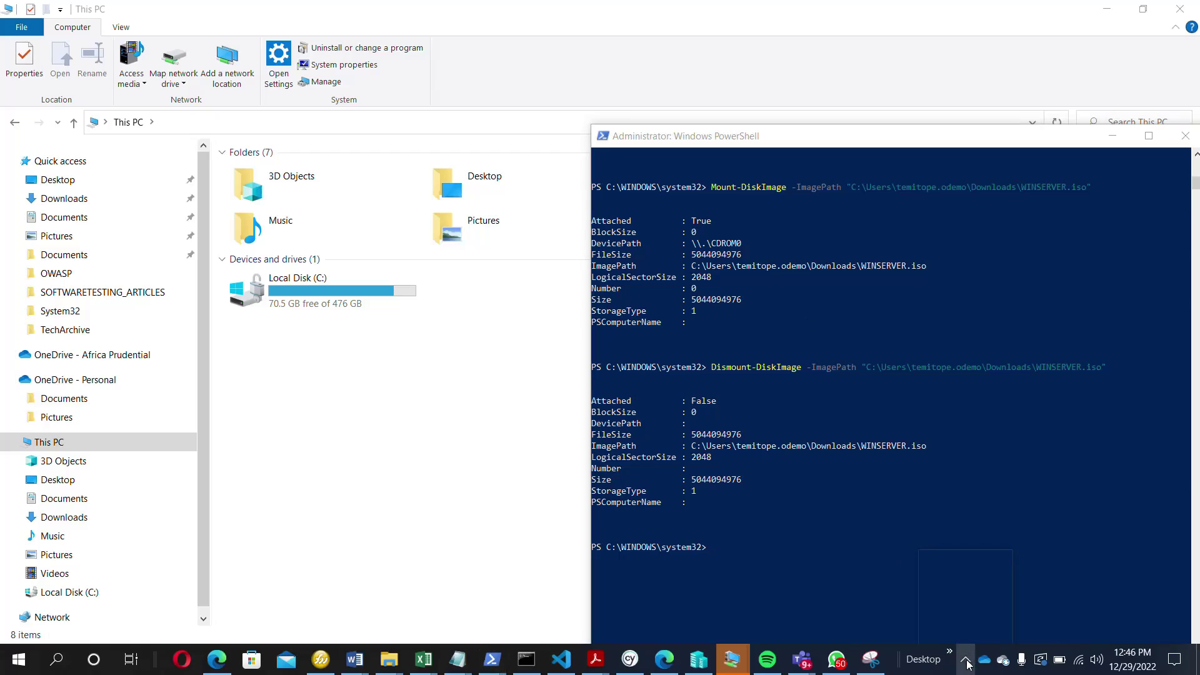